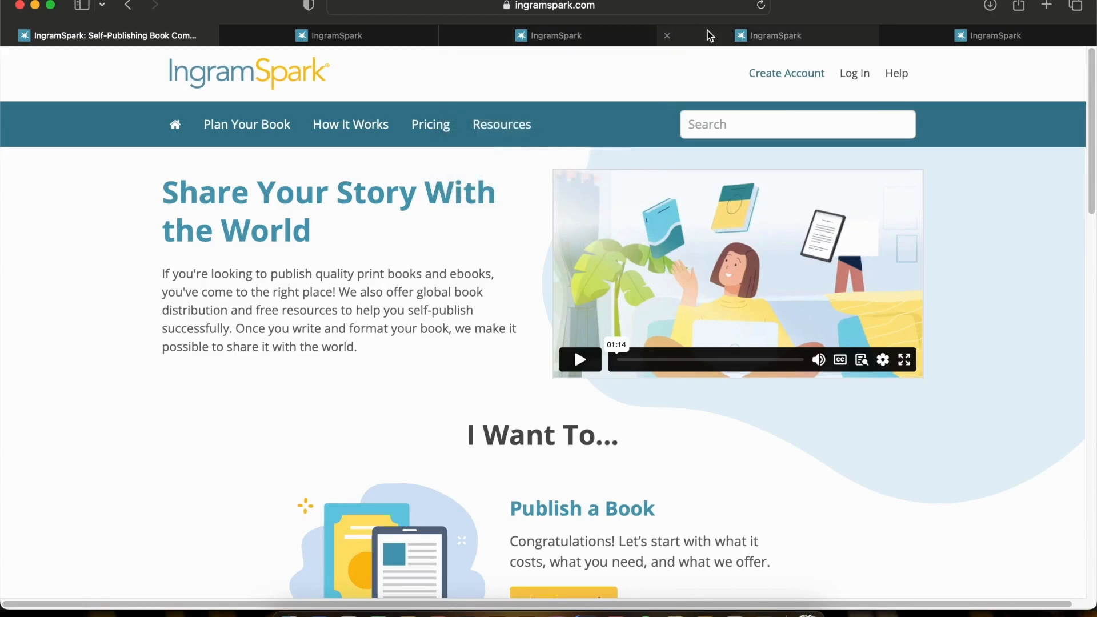
Go through the All Titles list to the Add a Title page and choose Print Book Only
{"action": "left_click", "coordinate": [360, 40]}
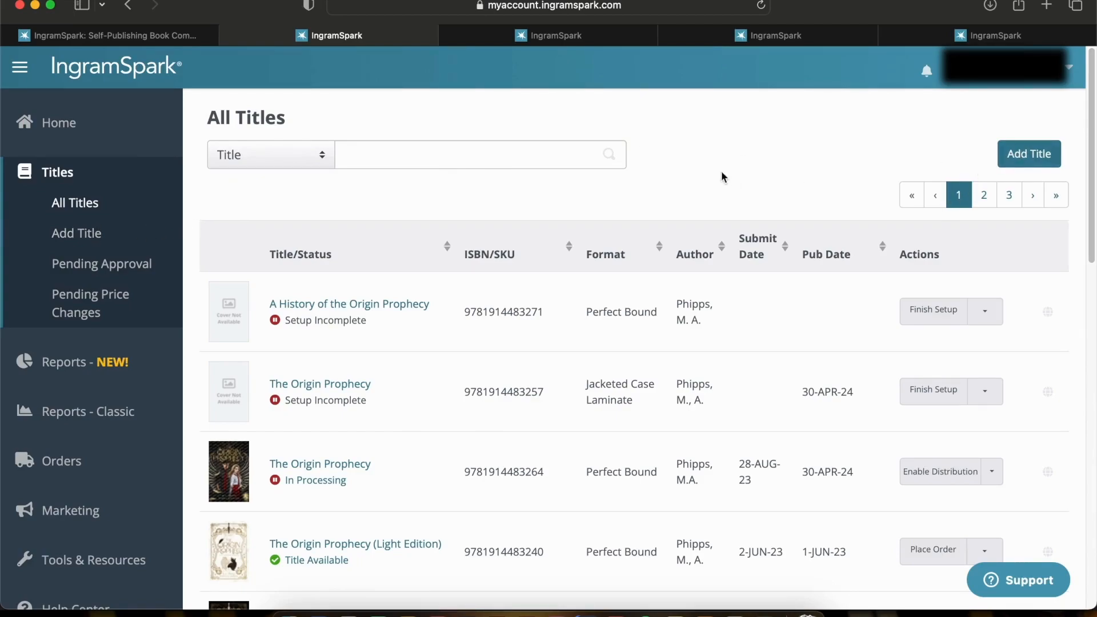
{"action": "left_click", "coordinate": [612, 40]}
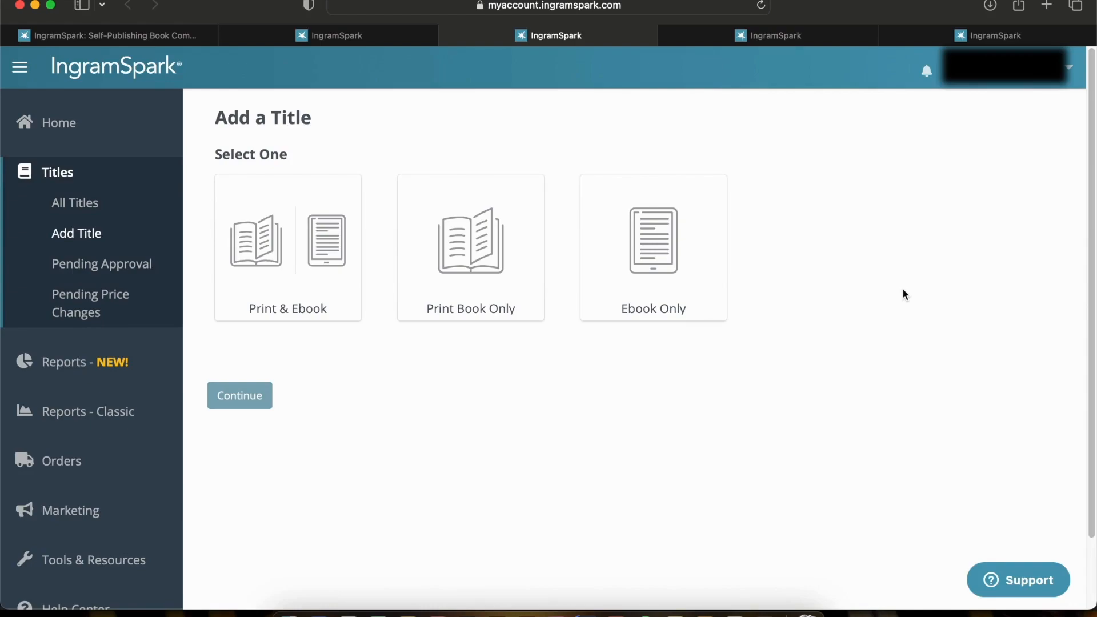
{"action": "left_click", "coordinate": [441, 280]}
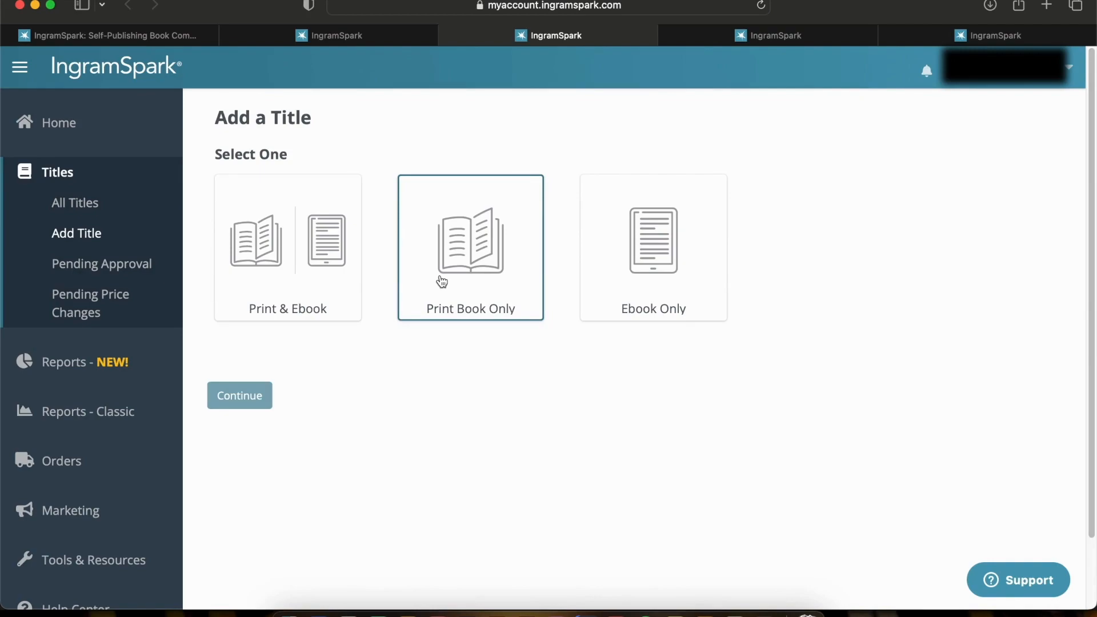
{"action": "left_click", "coordinate": [441, 281]}
Declare that all files are ready to upload, confirming both the print jacket/cover and the print interior PDFs
{"action": "scroll", "coordinate": [451, 354], "scroll_direction": "down", "scroll_amount": 5}
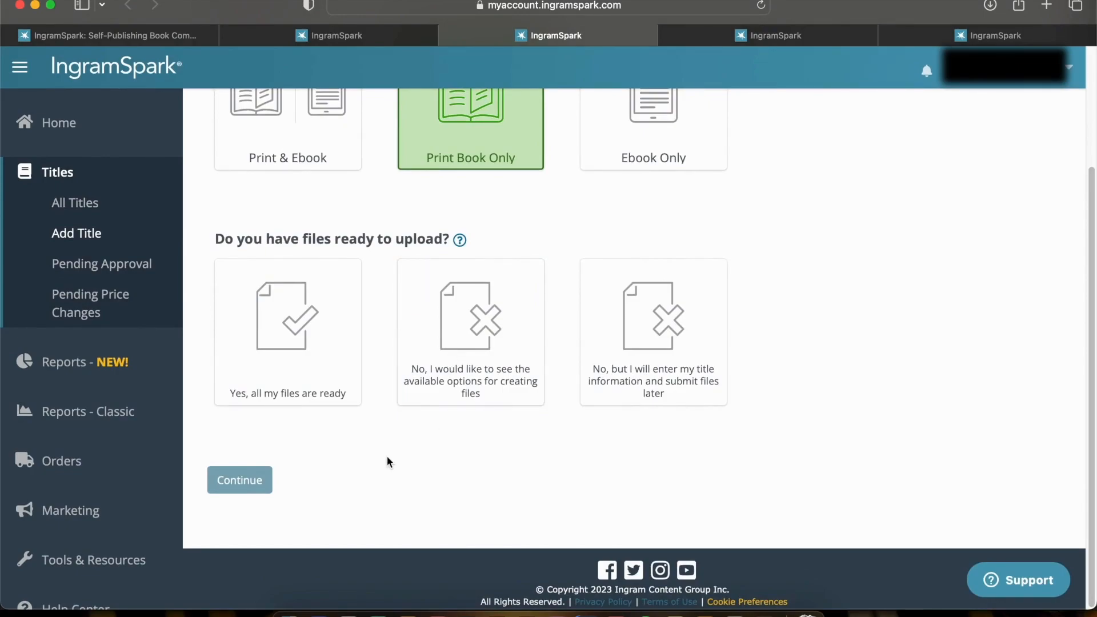
{"action": "left_click", "coordinate": [282, 331]}
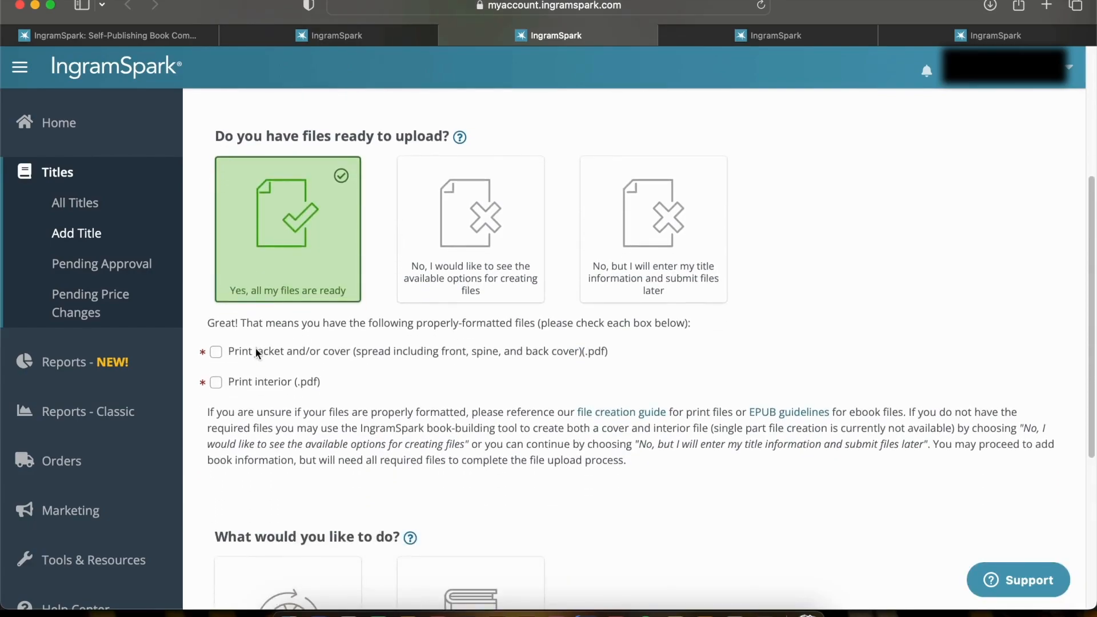
{"action": "left_click", "coordinate": [244, 351]}
{"action": "left_click", "coordinate": [255, 380]}
Choose to print, distribute, and sell the book
{"action": "scroll", "coordinate": [414, 417], "scroll_direction": "down", "scroll_amount": 3}
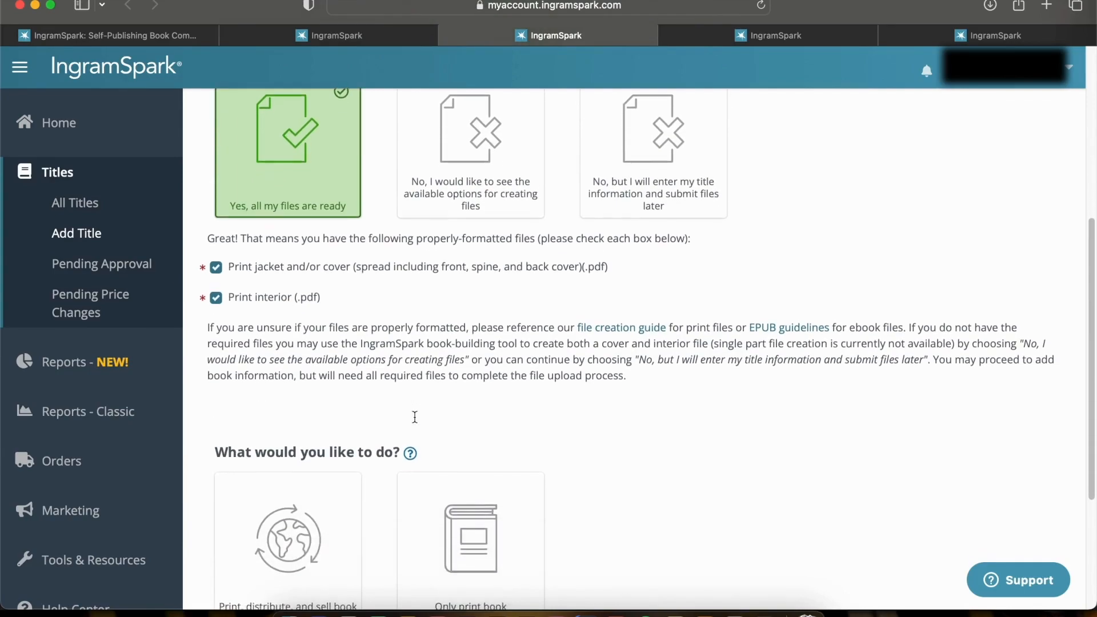
{"action": "scroll", "coordinate": [583, 410], "scroll_direction": "down", "scroll_amount": 5}
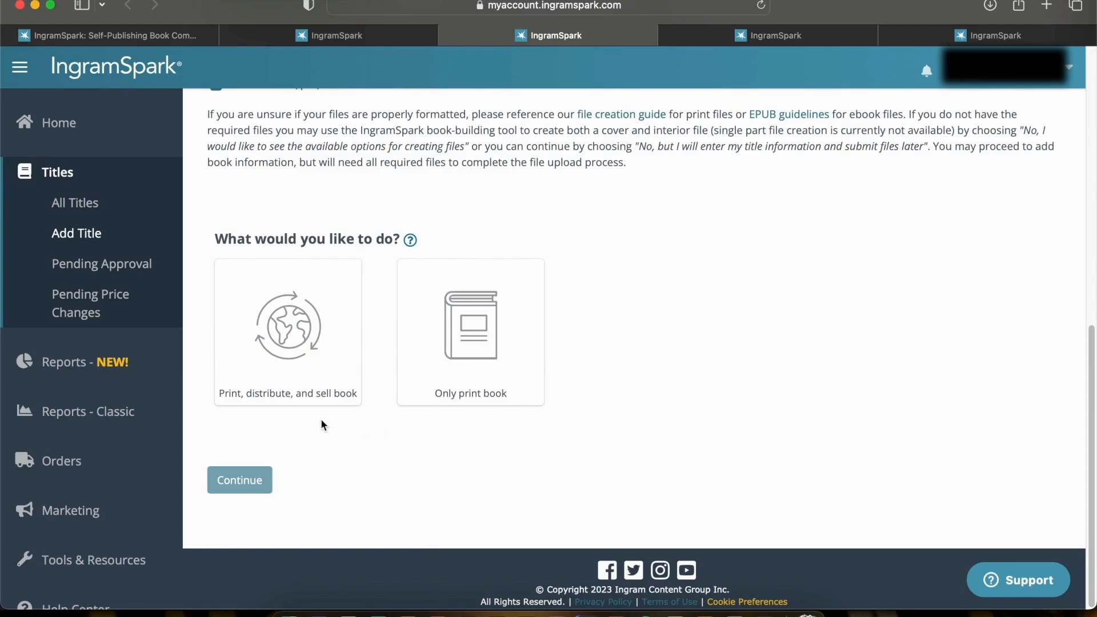
{"action": "left_click", "coordinate": [276, 386]}
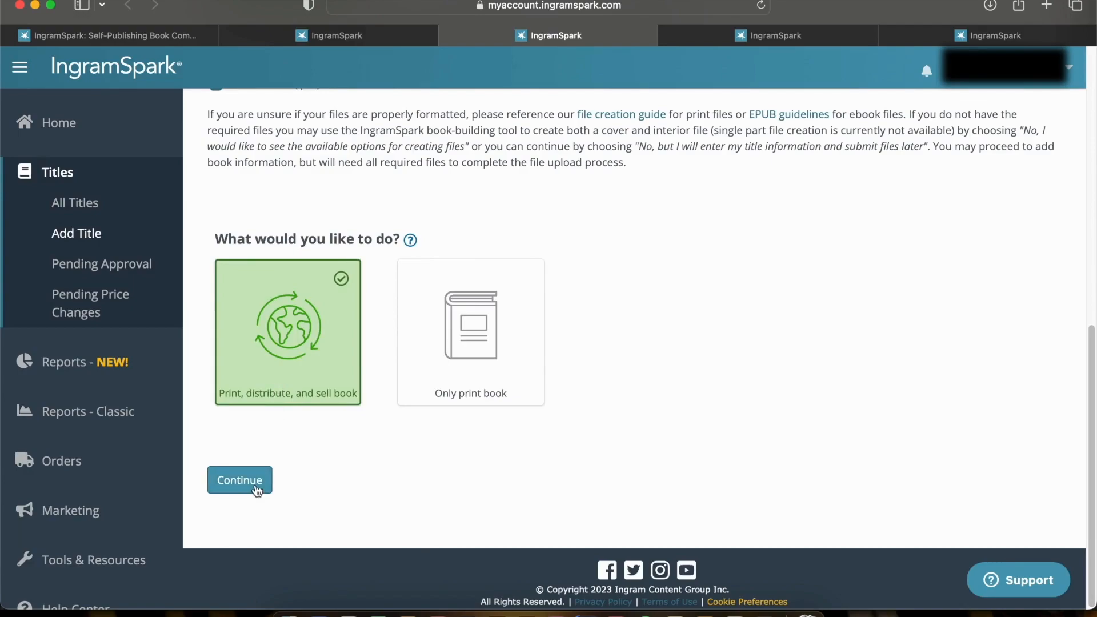
Open the Title Info form of The Origin Prophecy and review its title information, publishing rights and contributors
{"action": "left_click", "coordinate": [777, 36]}
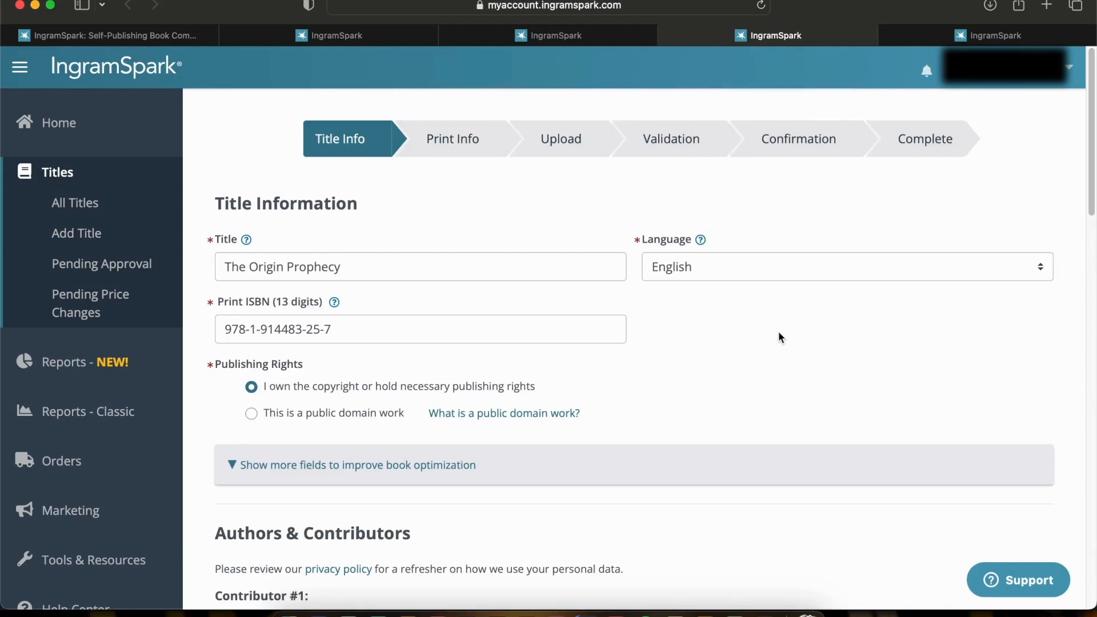
{"action": "scroll", "coordinate": [779, 336], "scroll_direction": "down", "scroll_amount": 1}
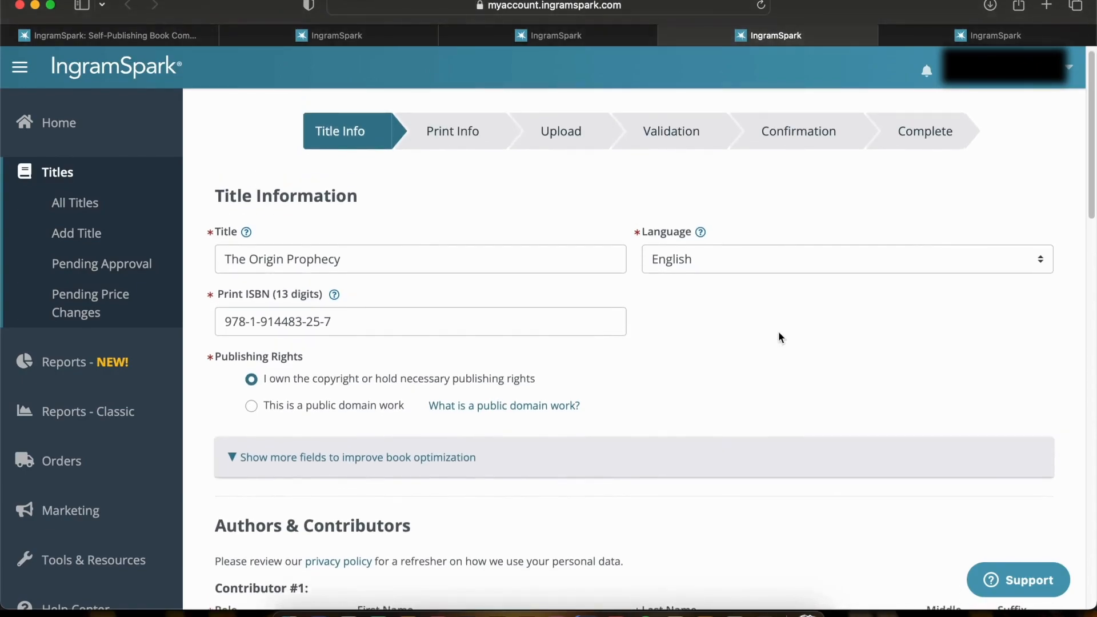
{"action": "scroll", "coordinate": [708, 340], "scroll_direction": "up", "scroll_amount": 1}
{"action": "scroll", "coordinate": [709, 343], "scroll_direction": "up", "scroll_amount": 1}
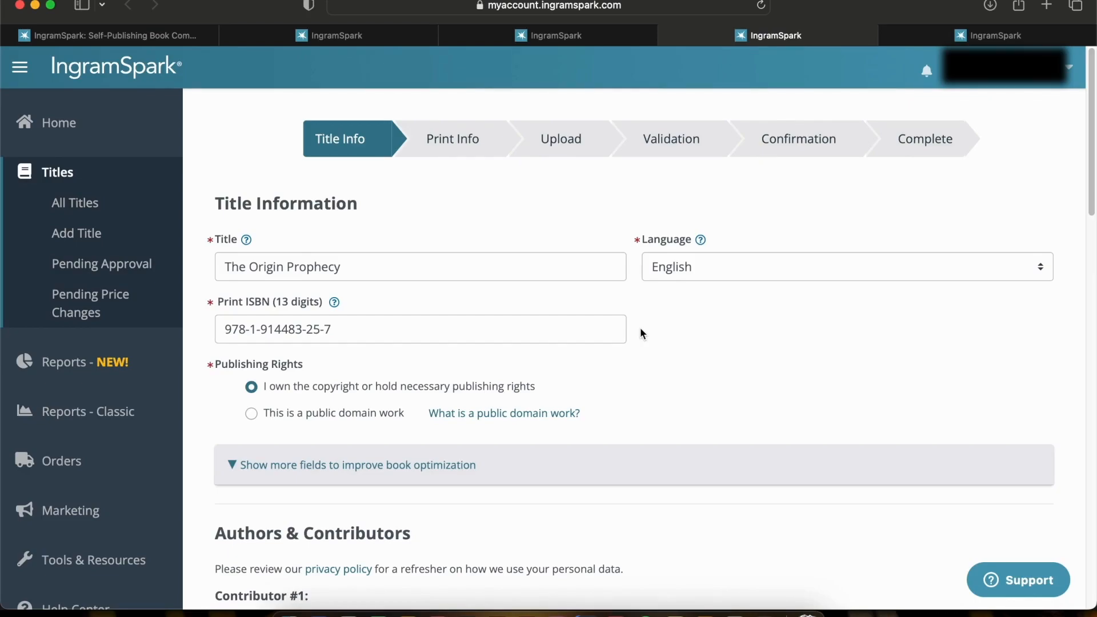
{"action": "scroll", "coordinate": [640, 331], "scroll_direction": "down", "scroll_amount": 3}
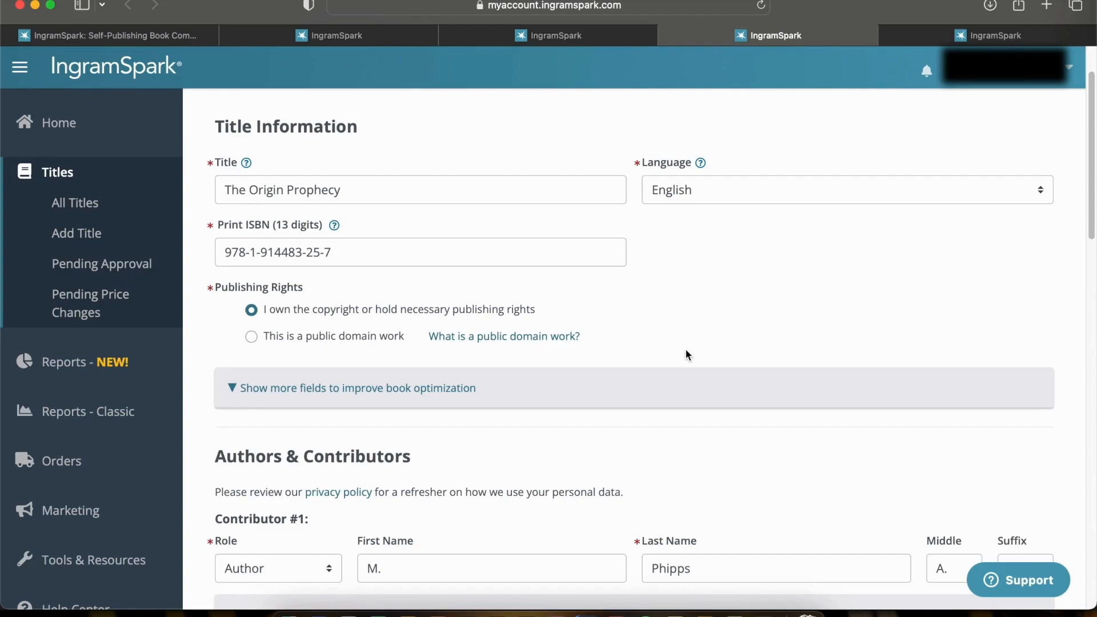
{"action": "scroll", "coordinate": [686, 355], "scroll_direction": "down", "scroll_amount": 4}
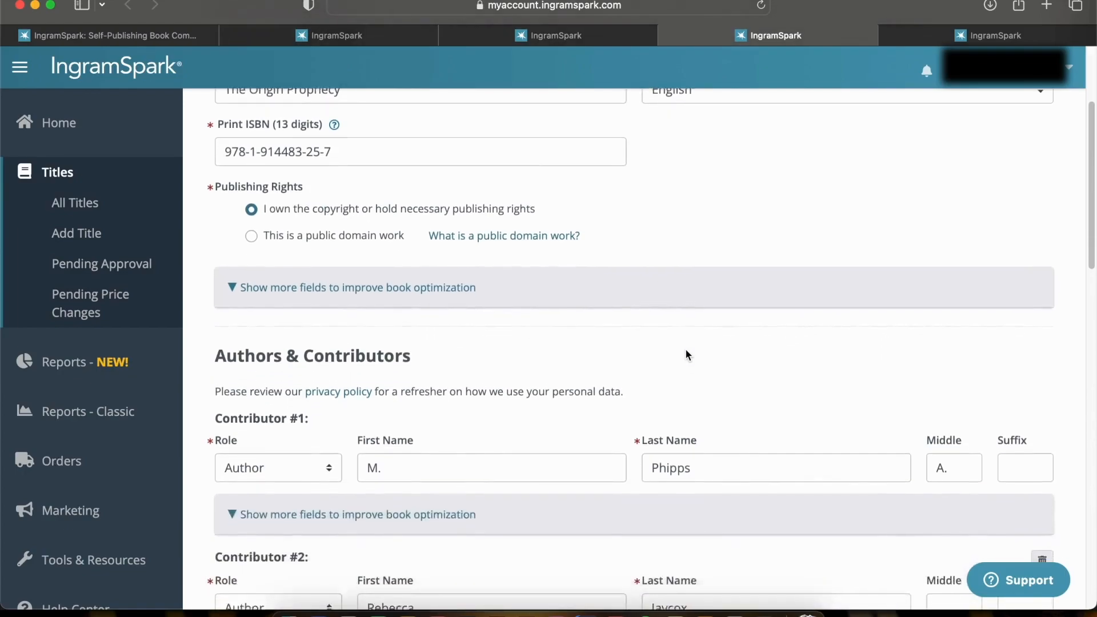
{"action": "scroll", "coordinate": [697, 434], "scroll_direction": "down", "scroll_amount": 7}
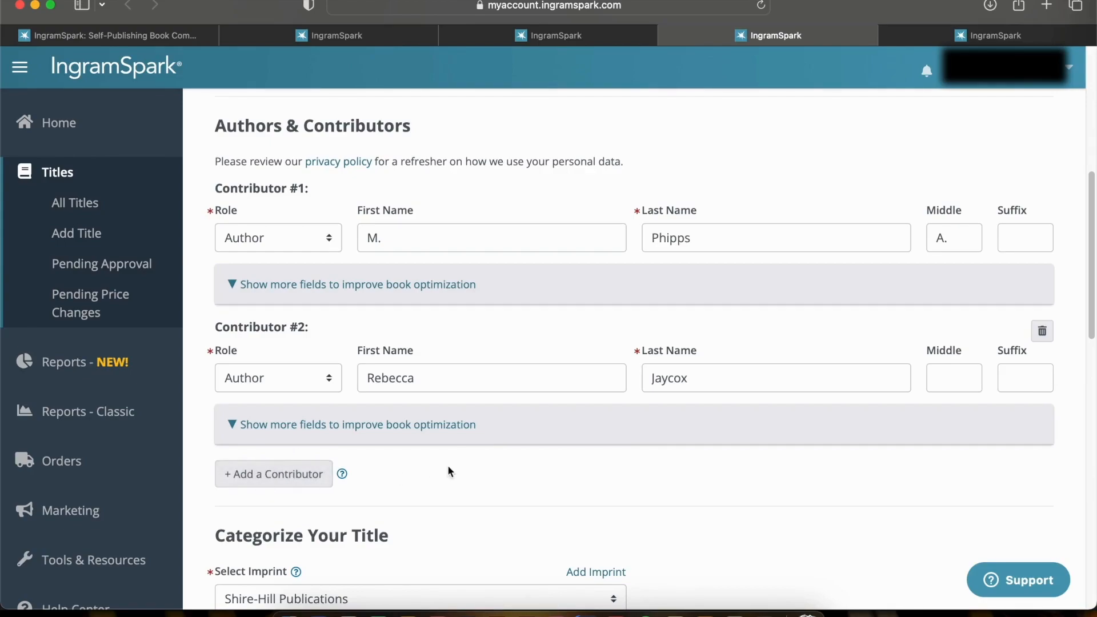
Select Shire-Hill Publications as the title's imprint
{"action": "scroll", "coordinate": [447, 467], "scroll_direction": "down", "scroll_amount": 7}
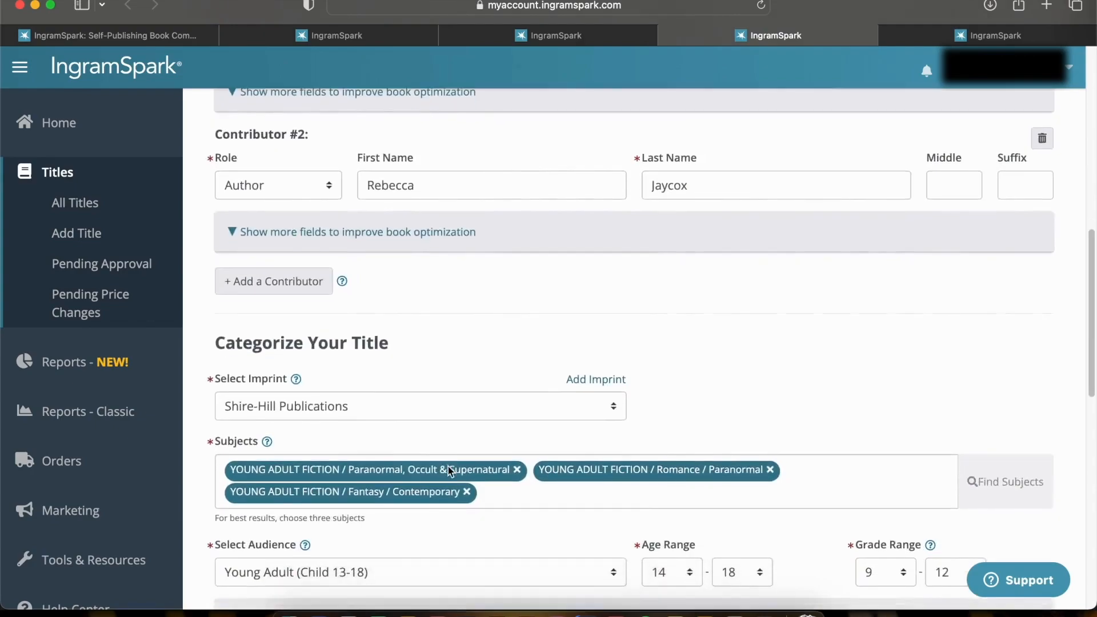
{"action": "scroll", "coordinate": [449, 472], "scroll_direction": "down", "scroll_amount": 1}
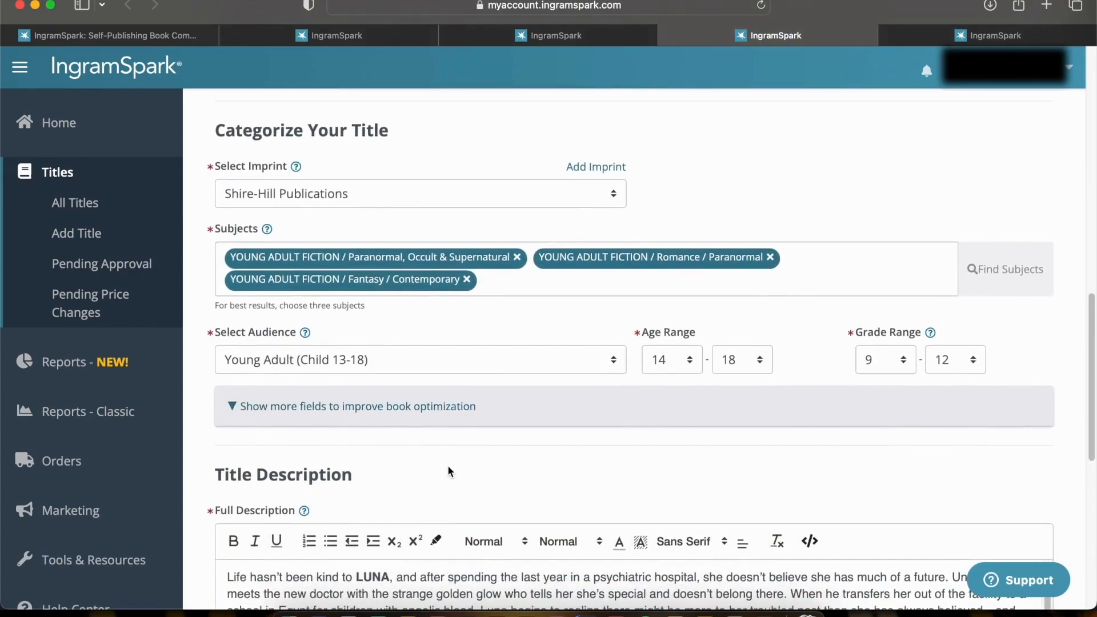
{"action": "left_click", "coordinate": [608, 193]}
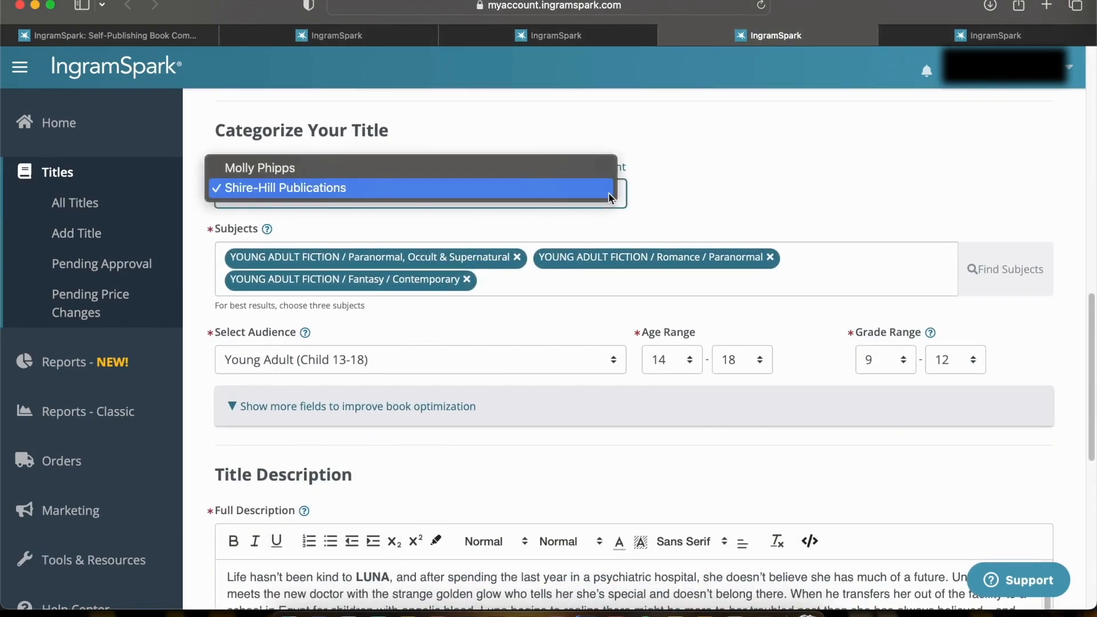
{"action": "left_click", "coordinate": [500, 187]}
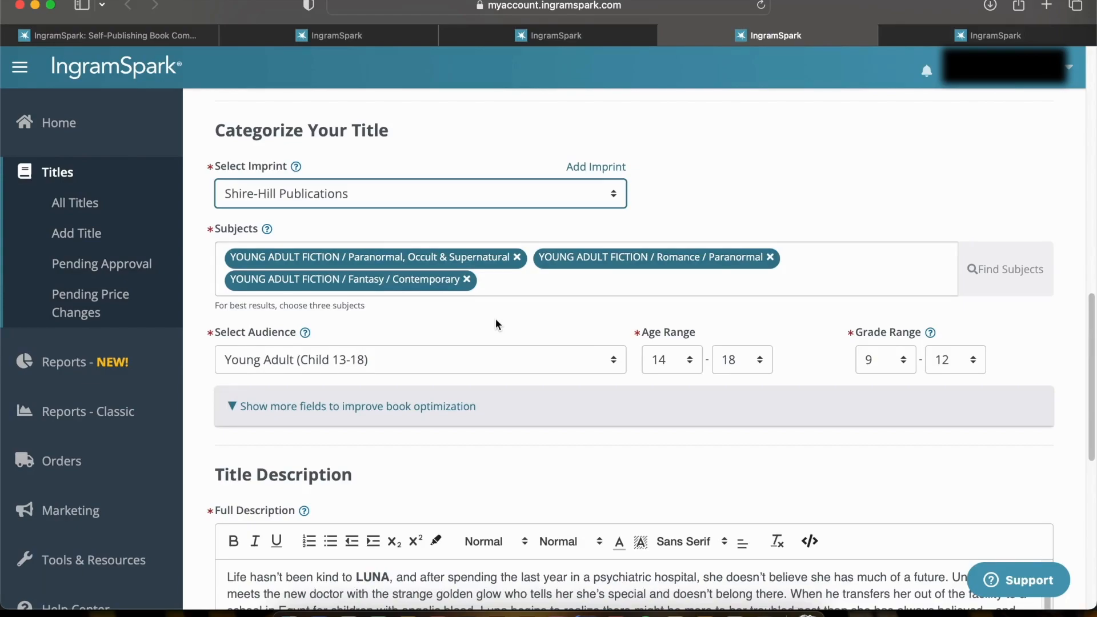
Look through the available audience categories for the title and close the list without changing the selection
{"action": "scroll", "coordinate": [495, 321], "scroll_direction": "down", "scroll_amount": 2}
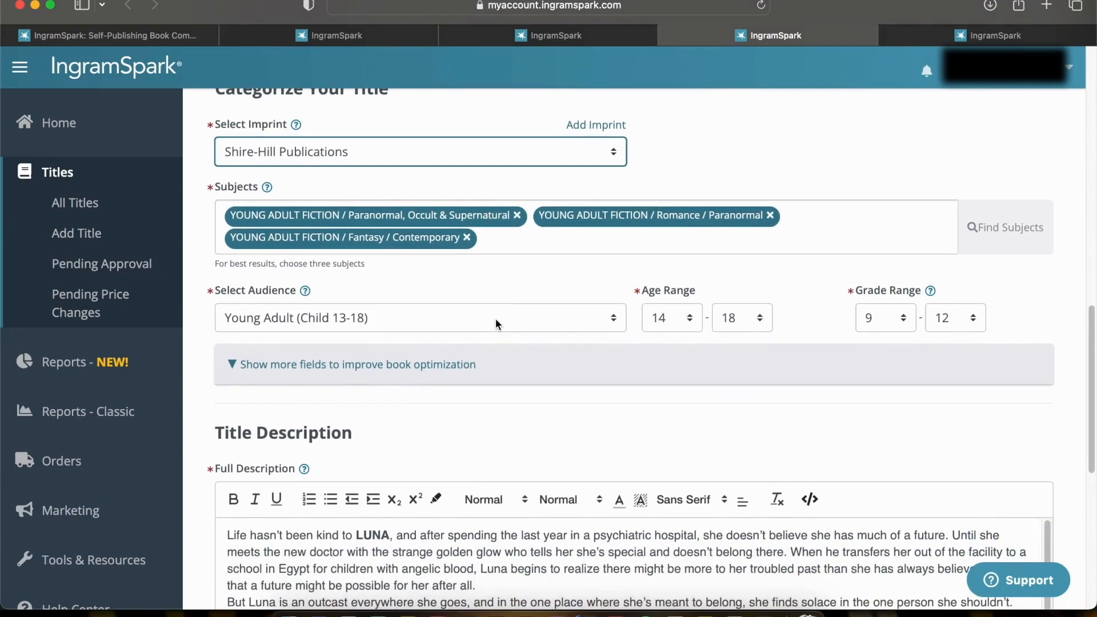
{"action": "left_click", "coordinate": [570, 328]}
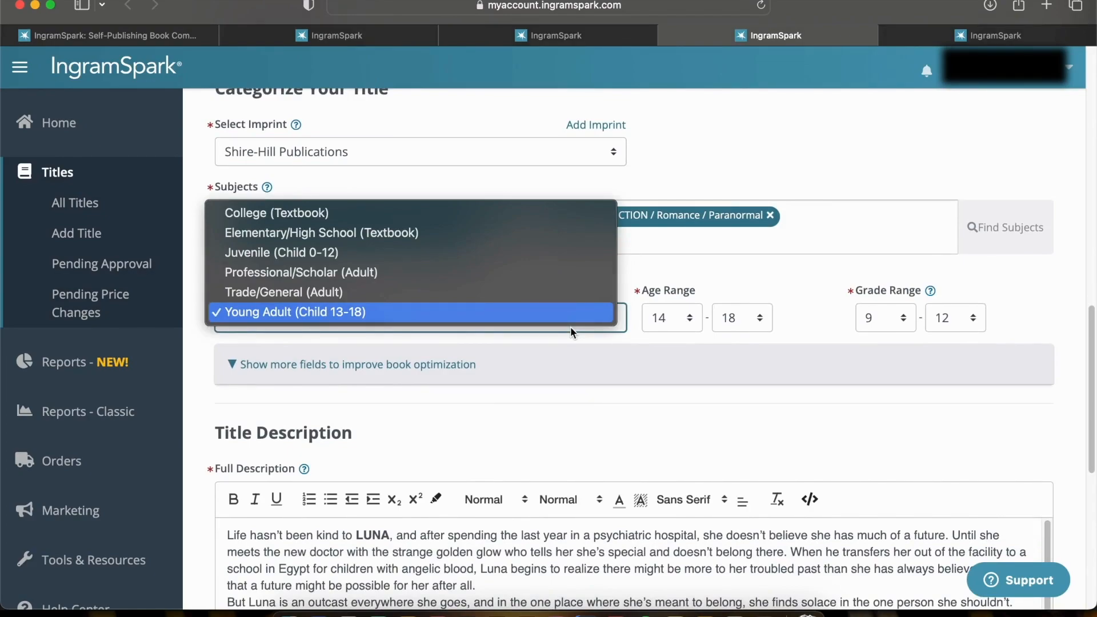
{"action": "left_click", "coordinate": [583, 406]}
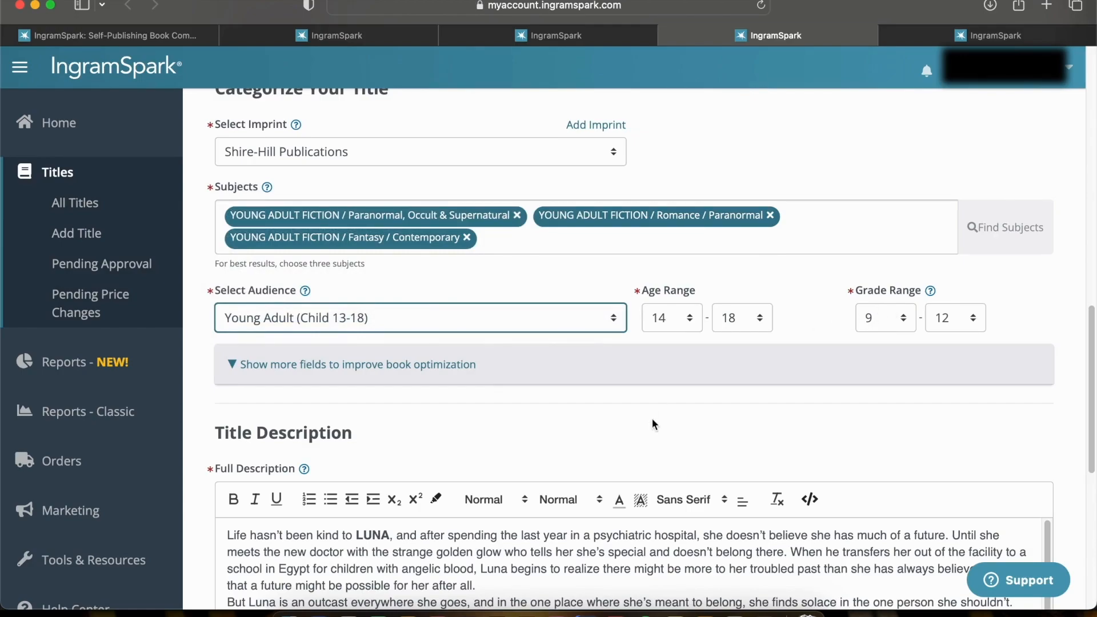
Read the title's full description through to its closing paragraph
{"action": "scroll", "coordinate": [655, 424], "scroll_direction": "down", "scroll_amount": 10}
{"action": "scroll", "coordinate": [660, 372], "scroll_direction": "up", "scroll_amount": 5}
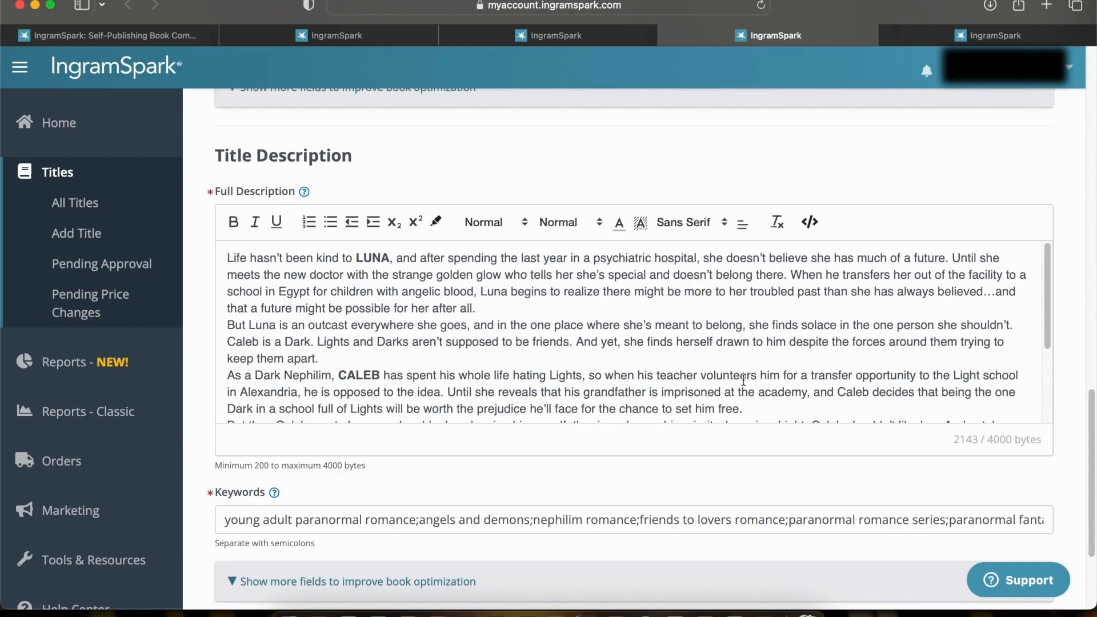
{"action": "scroll", "coordinate": [762, 360], "scroll_direction": "down", "scroll_amount": 4}
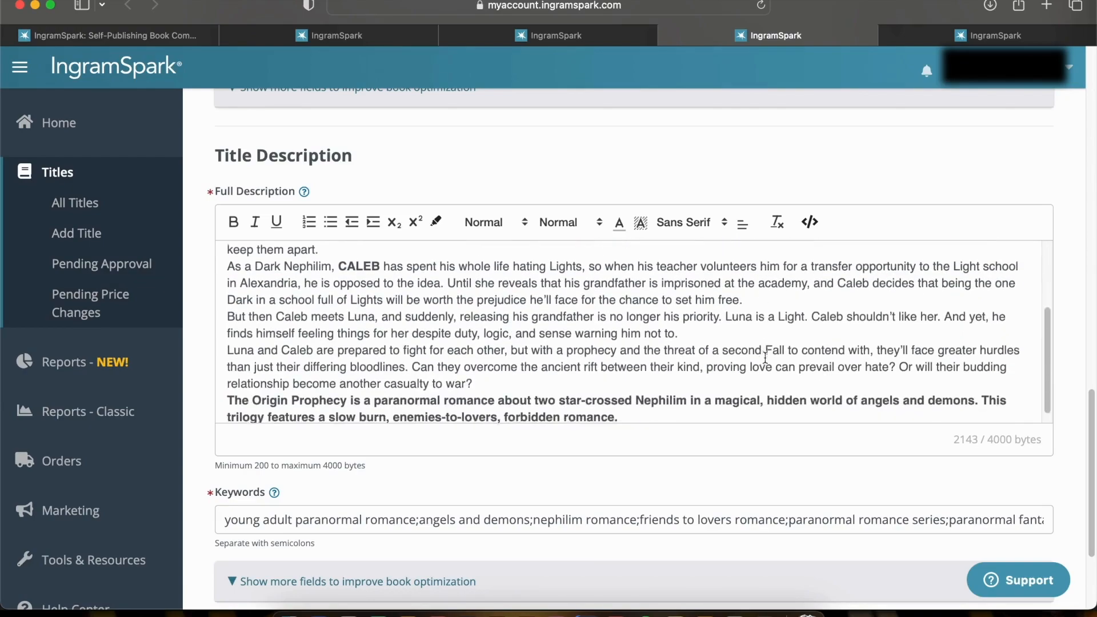
{"action": "scroll", "coordinate": [780, 422], "scroll_direction": "down", "scroll_amount": 3}
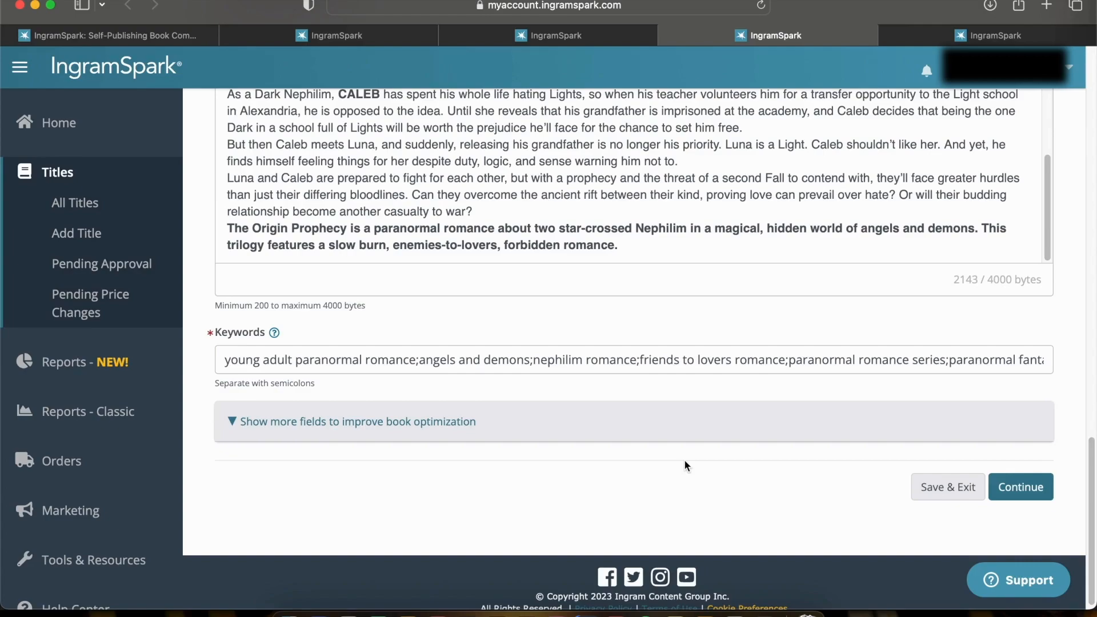
Examine the semicolon-separated keywords through to the end of the list
{"action": "scroll", "coordinate": [507, 361], "scroll_direction": "down", "scroll_amount": 1}
{"action": "scroll", "coordinate": [507, 360], "scroll_direction": "down", "scroll_amount": 1}
{"action": "left_click", "coordinate": [997, 353]}
{"action": "key", "text": "Right"}
{"action": "key", "text": "Right"}
{"action": "key", "text": "Right"}
{"action": "key", "text": "Right"}
{"action": "key", "text": "Right"}
{"action": "key", "text": "Right"}
{"action": "key", "text": "Right"}
{"action": "key", "text": "Right"}
{"action": "key", "text": "Right"}
{"action": "key", "text": "Right"}
{"action": "key", "text": "Right"}
{"action": "key", "text": "Right"}
{"action": "key", "text": "Right"}
{"action": "key", "text": "Right"}
{"action": "key", "text": "Right"}
{"action": "key", "text": "Right"}
{"action": "key", "text": "Right"}
{"action": "key", "text": "Right"}
{"action": "key", "text": "Right"}
{"action": "key", "text": "Right"}
{"action": "key", "text": "Right"}
{"action": "key", "text": "Right"}
{"action": "key", "text": "Right"}
{"action": "key", "text": "Right"}
{"action": "key", "text": "Right"}
{"action": "key", "text": "Right"}
{"action": "left_click", "coordinate": [1019, 364]}
{"action": "left_click", "coordinate": [729, 508]}
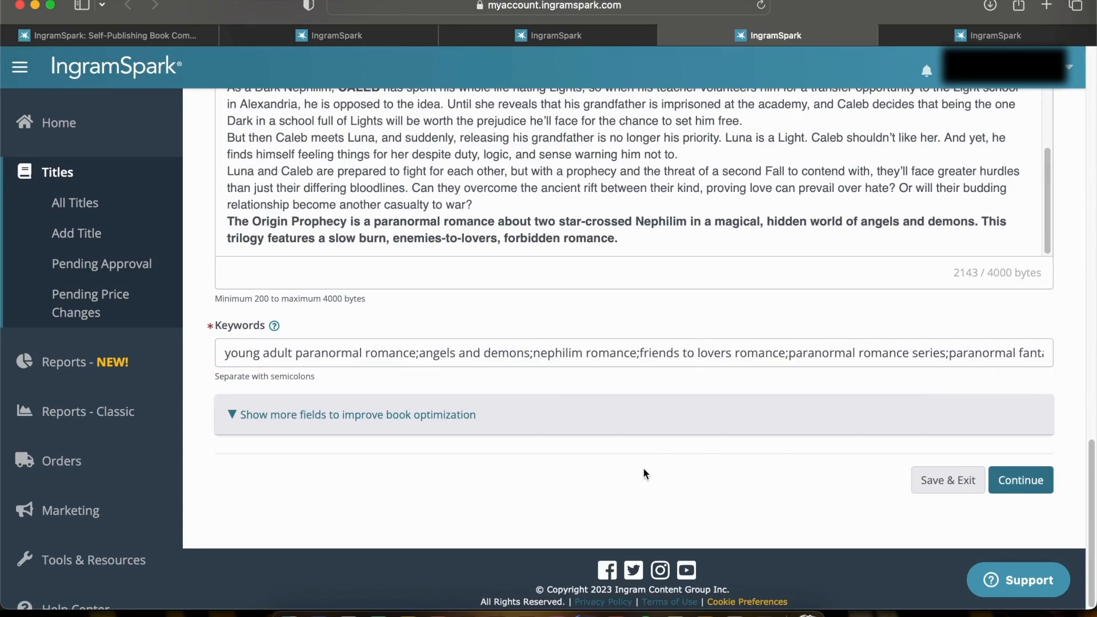
Expand the additional book optimization fields below the keywords and review the short description
{"action": "left_click", "coordinate": [357, 415]}
{"action": "scroll", "coordinate": [504, 422], "scroll_direction": "down", "scroll_amount": 3}
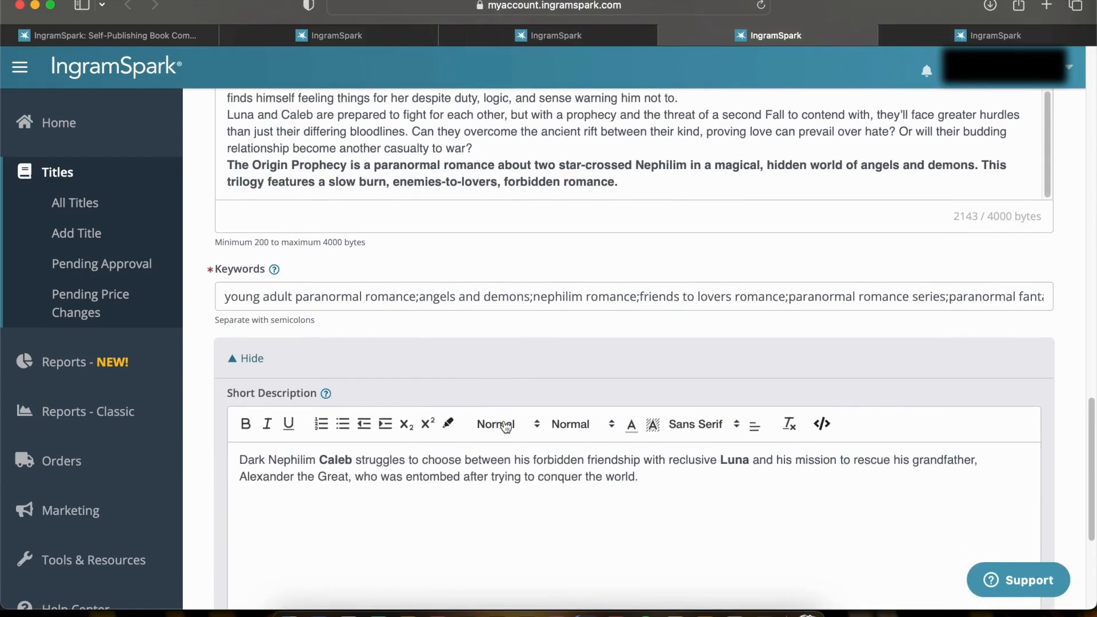
{"action": "scroll", "coordinate": [505, 428], "scroll_direction": "down", "scroll_amount": 1}
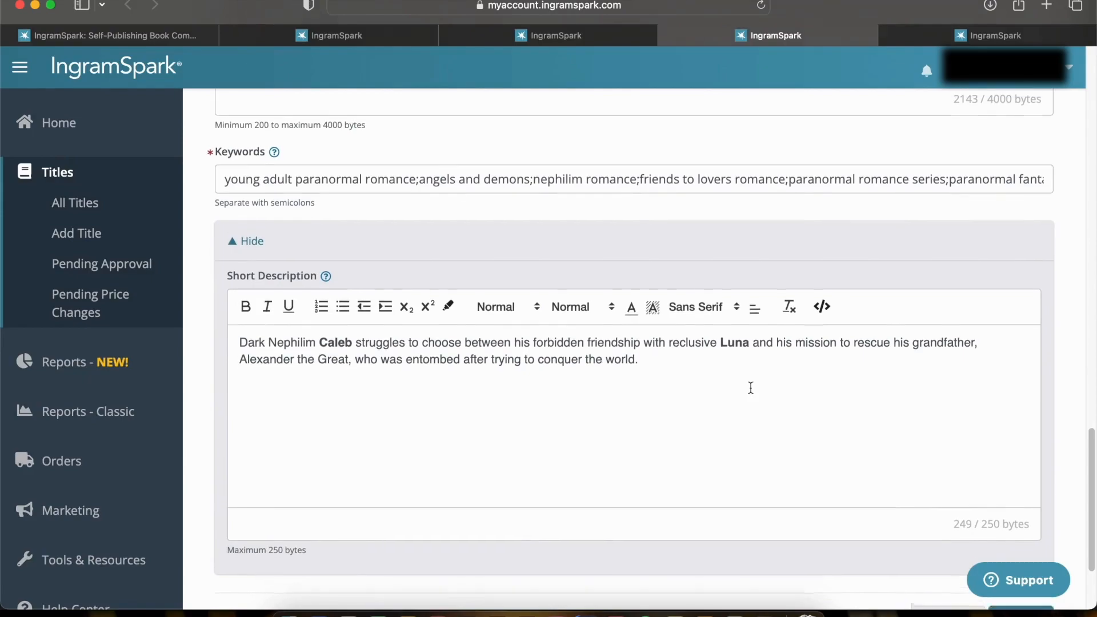
{"action": "scroll", "coordinate": [751, 388], "scroll_direction": "up", "scroll_amount": 1}
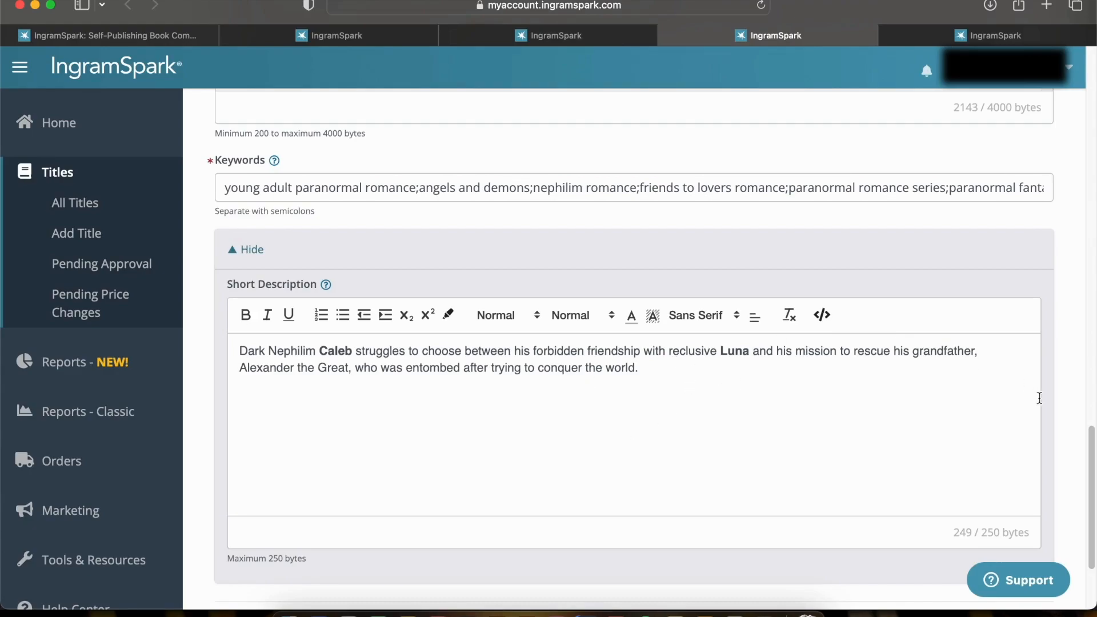
{"action": "scroll", "coordinate": [1058, 411], "scroll_direction": "down", "scroll_amount": 1}
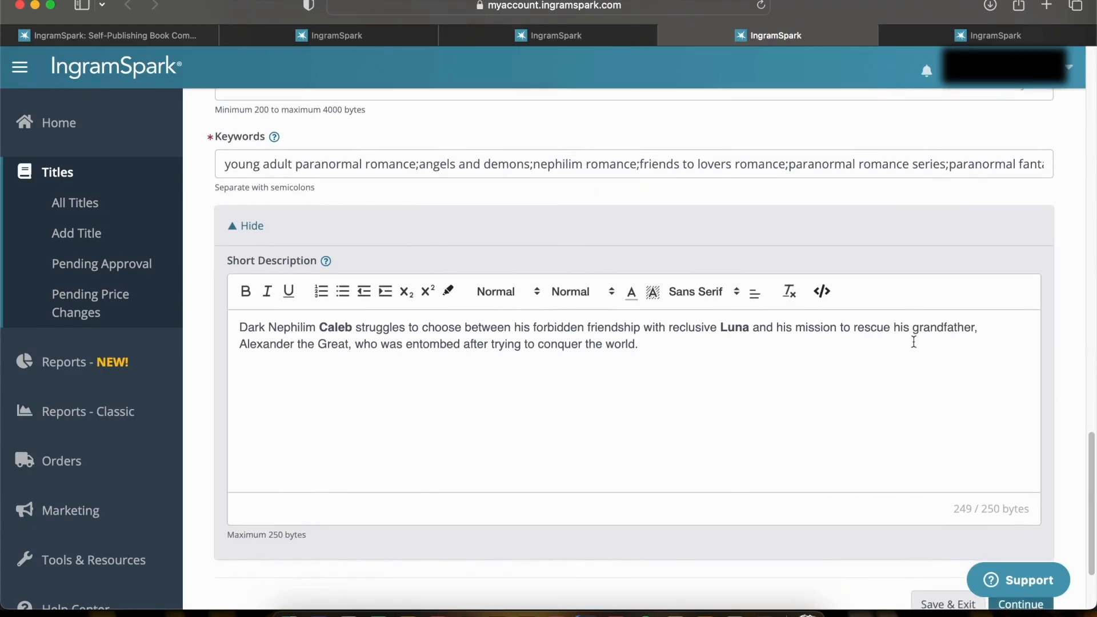
{"action": "scroll", "coordinate": [906, 352], "scroll_direction": "down", "scroll_amount": 2}
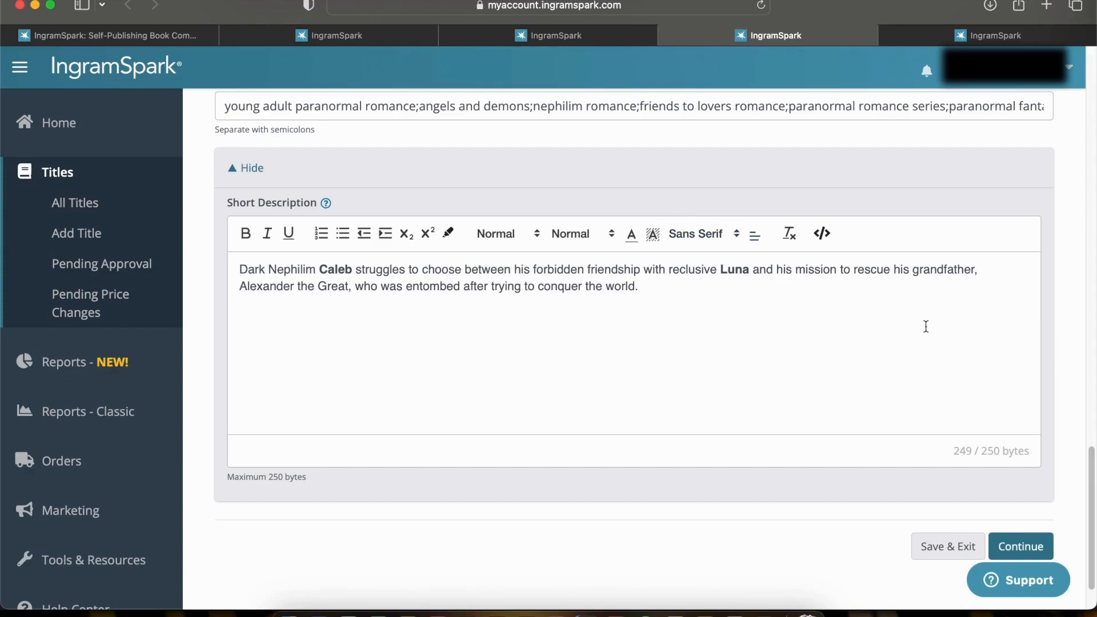
Continue to Print Info and review the trim size, interior color and paper, binding, cover finish and page count
{"action": "left_click", "coordinate": [1035, 545]}
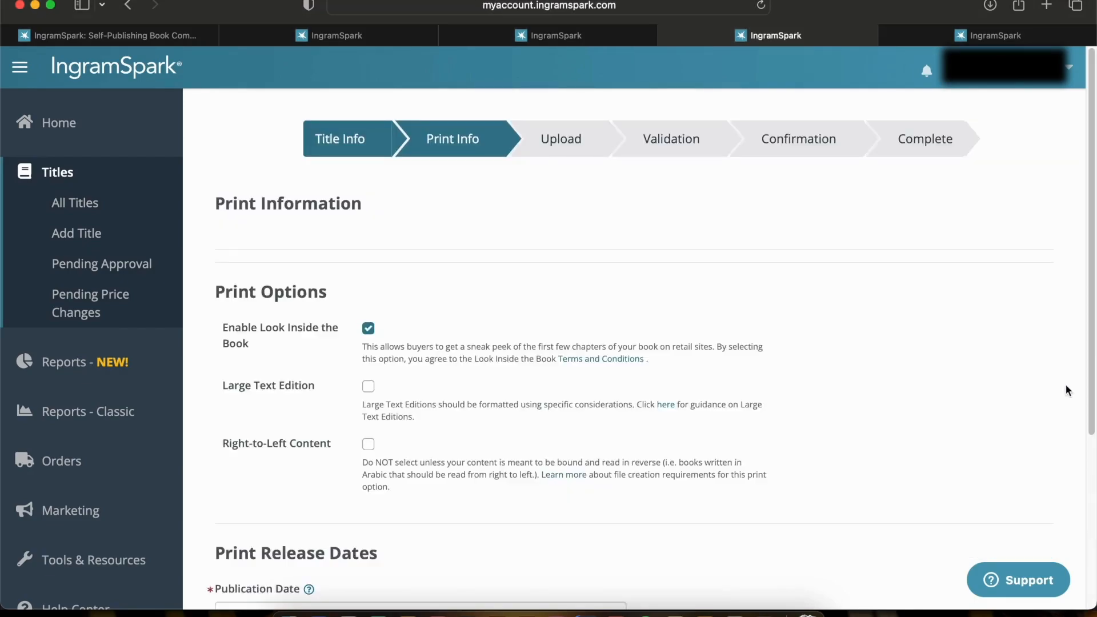
{"action": "scroll", "coordinate": [985, 321], "scroll_direction": "down", "scroll_amount": 2}
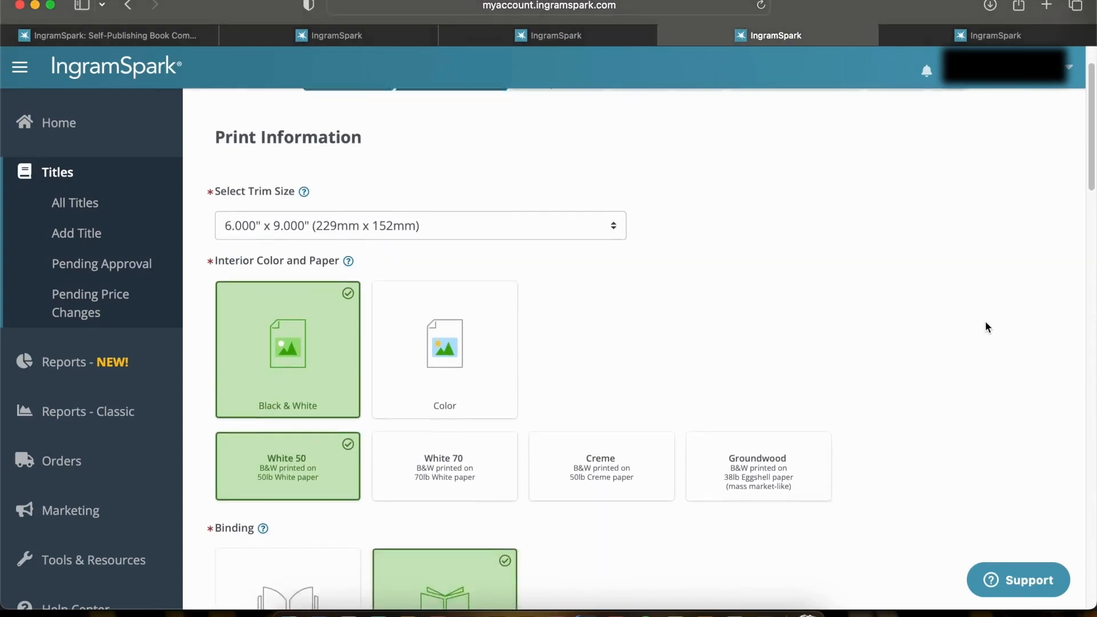
{"action": "scroll", "coordinate": [985, 328], "scroll_direction": "down", "scroll_amount": 2}
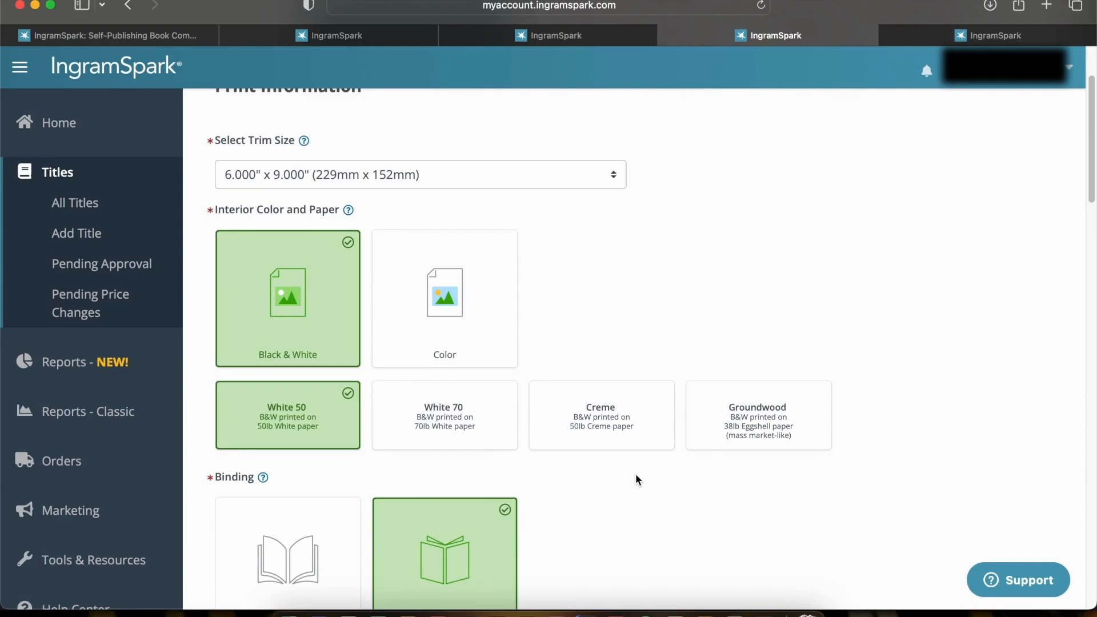
{"action": "scroll", "coordinate": [635, 474], "scroll_direction": "down", "scroll_amount": 6}
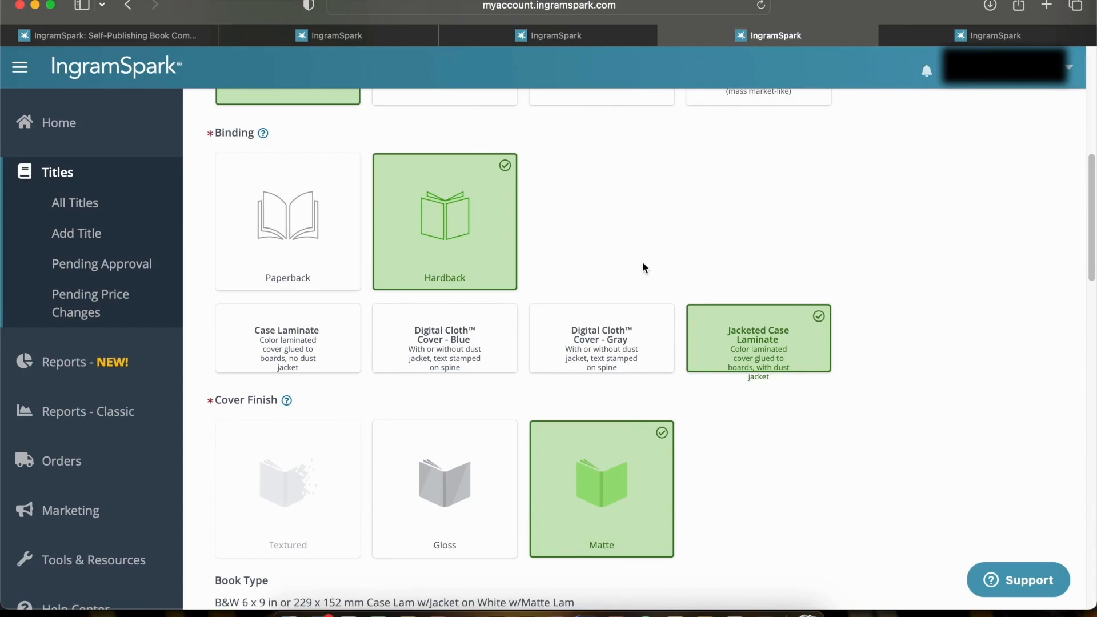
{"action": "scroll", "coordinate": [642, 268], "scroll_direction": "down", "scroll_amount": 5}
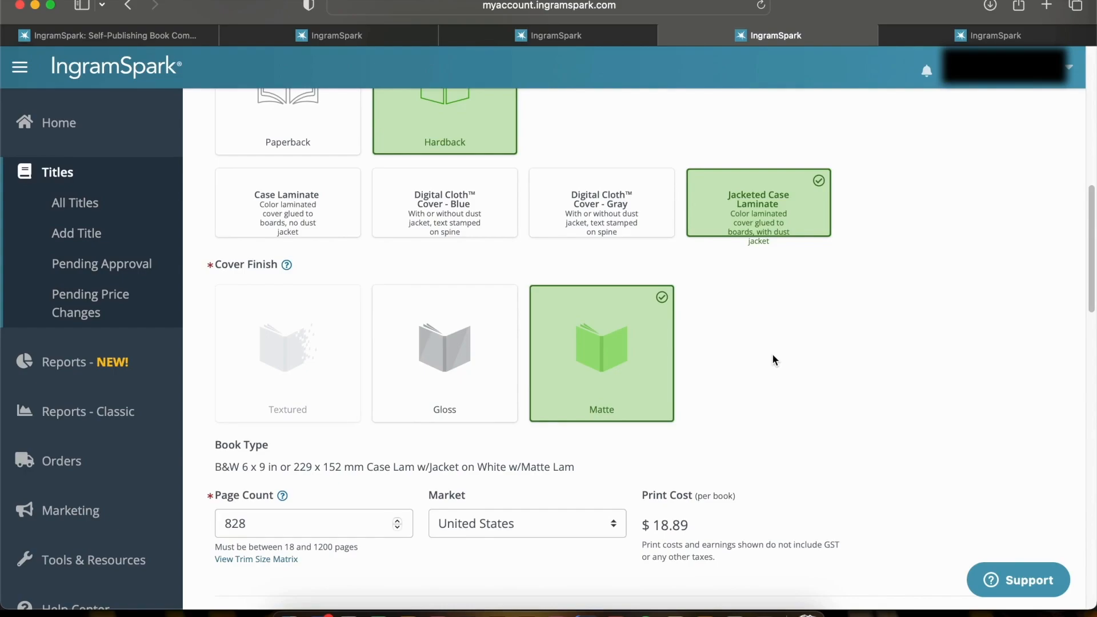
Review the per-book print cost and the retail price, wholesale discount, return option and compensation for each market
{"action": "scroll", "coordinate": [773, 357], "scroll_direction": "down", "scroll_amount": 3}
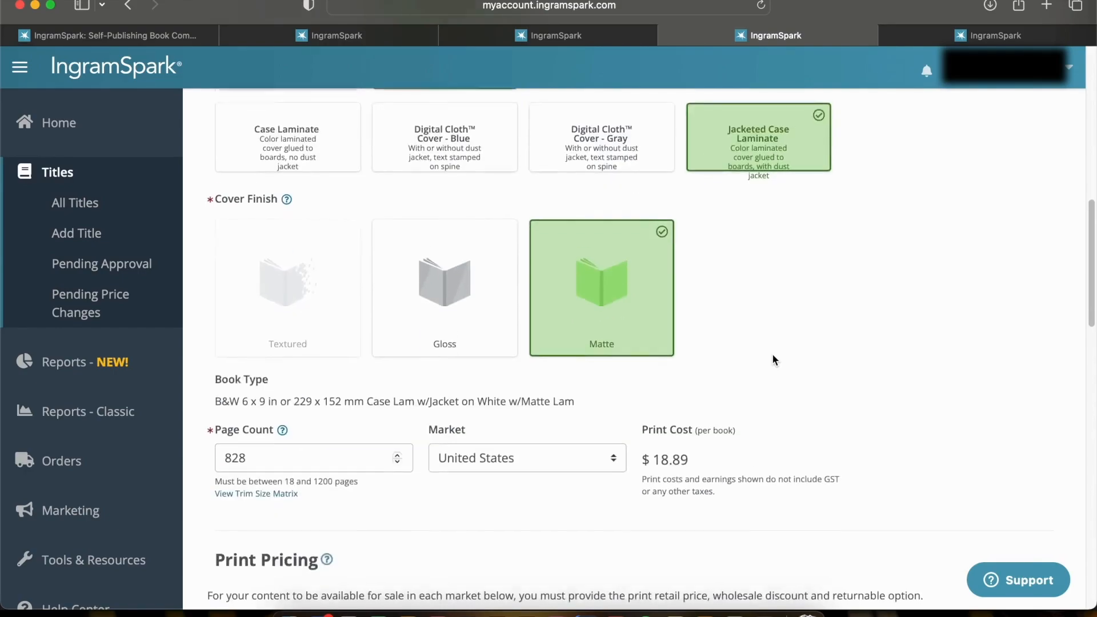
{"action": "scroll", "coordinate": [772, 357], "scroll_direction": "down", "scroll_amount": 7}
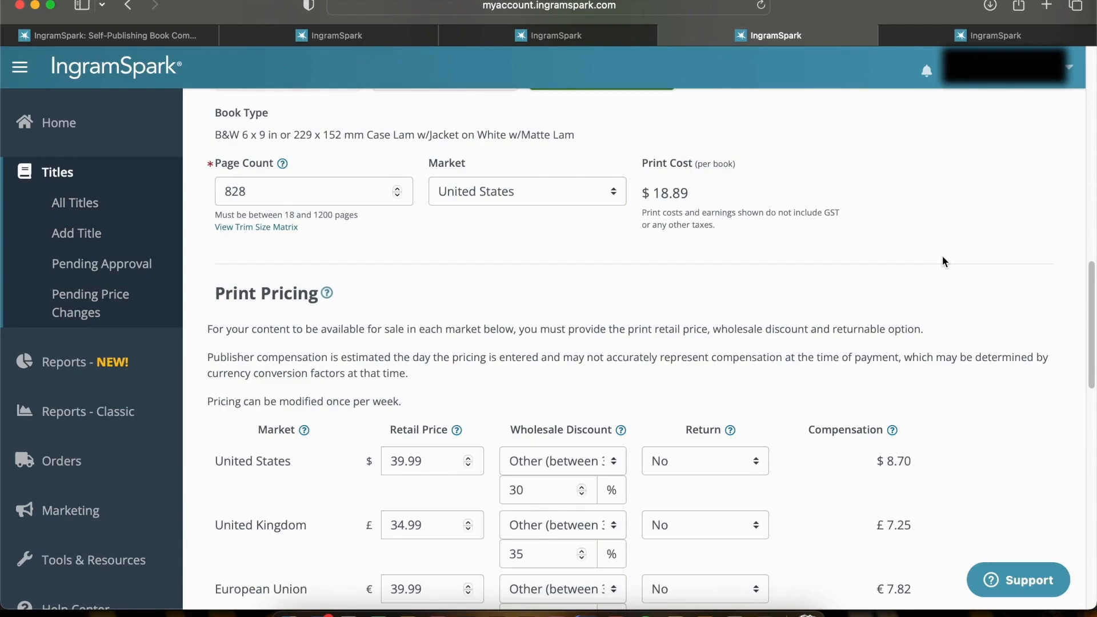
{"action": "scroll", "coordinate": [944, 261], "scroll_direction": "down", "scroll_amount": 4}
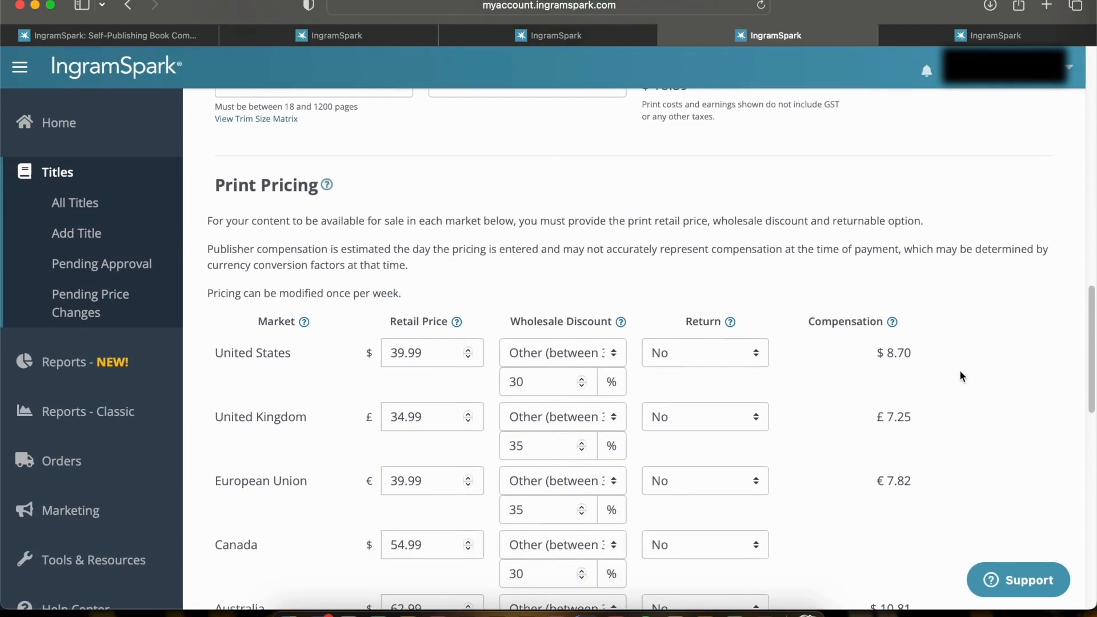
{"action": "scroll", "coordinate": [961, 376], "scroll_direction": "down", "scroll_amount": 4}
{"action": "scroll", "coordinate": [961, 376], "scroll_direction": "down", "scroll_amount": 3}
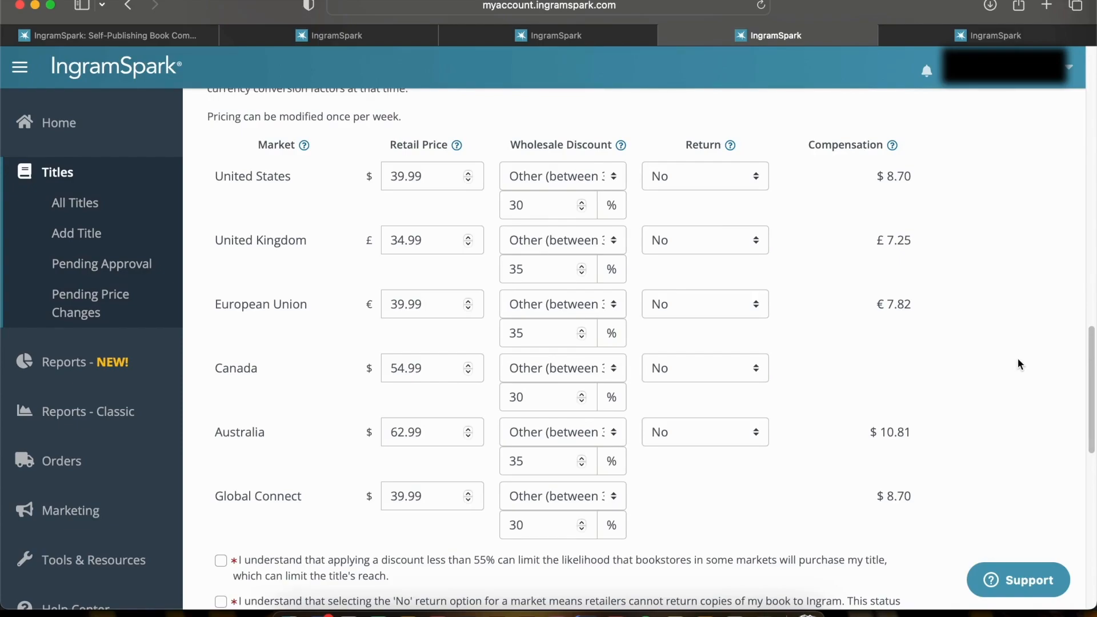
Accept the acknowledgements about the discount below 55%, the 'No' return option and the entered prices with currency conversion
{"action": "scroll", "coordinate": [1017, 358], "scroll_direction": "down", "scroll_amount": 5}
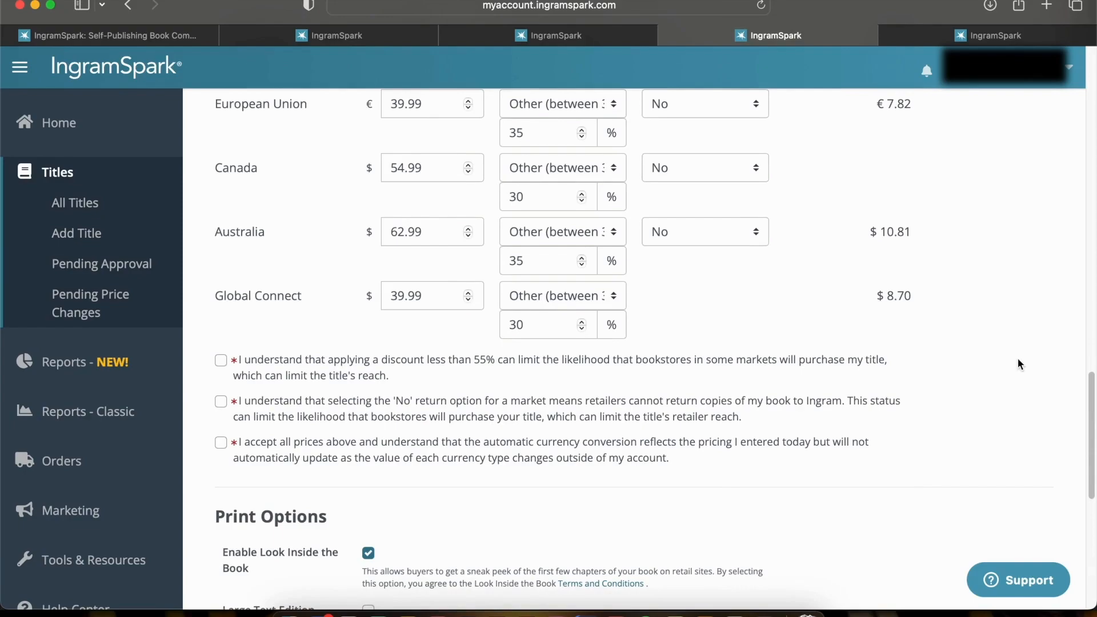
{"action": "left_click", "coordinate": [219, 360]}
{"action": "left_click", "coordinate": [222, 445]}
Review the print options and publication date, and continue to the Print Upload page for the interior, cover and jacket files
{"action": "scroll", "coordinate": [482, 460], "scroll_direction": "down", "scroll_amount": 5}
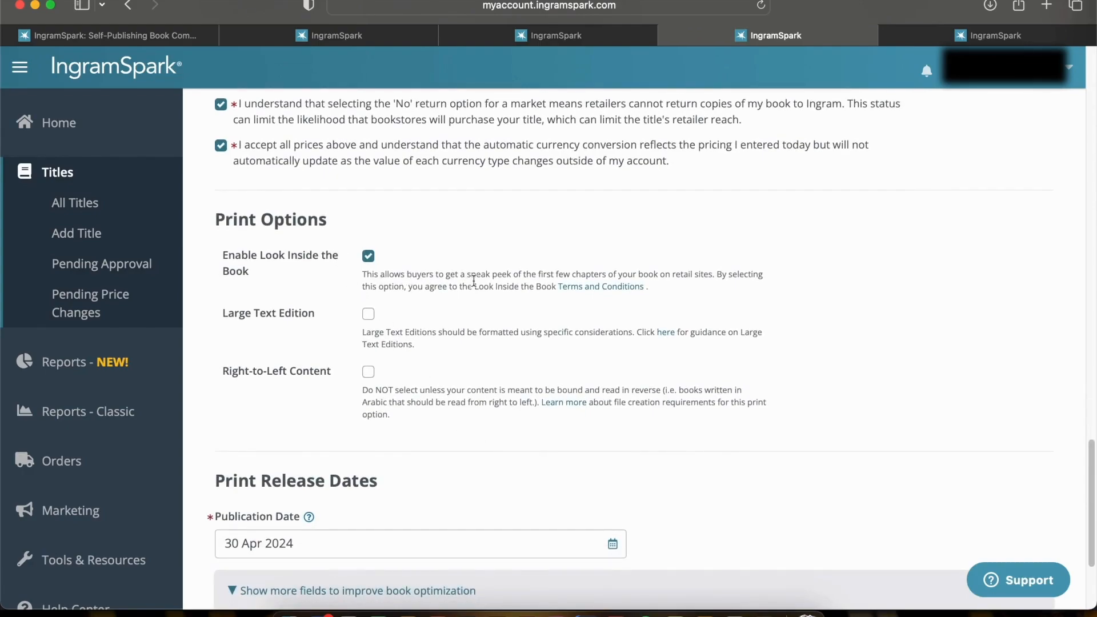
{"action": "scroll", "coordinate": [481, 303], "scroll_direction": "down", "scroll_amount": 1}
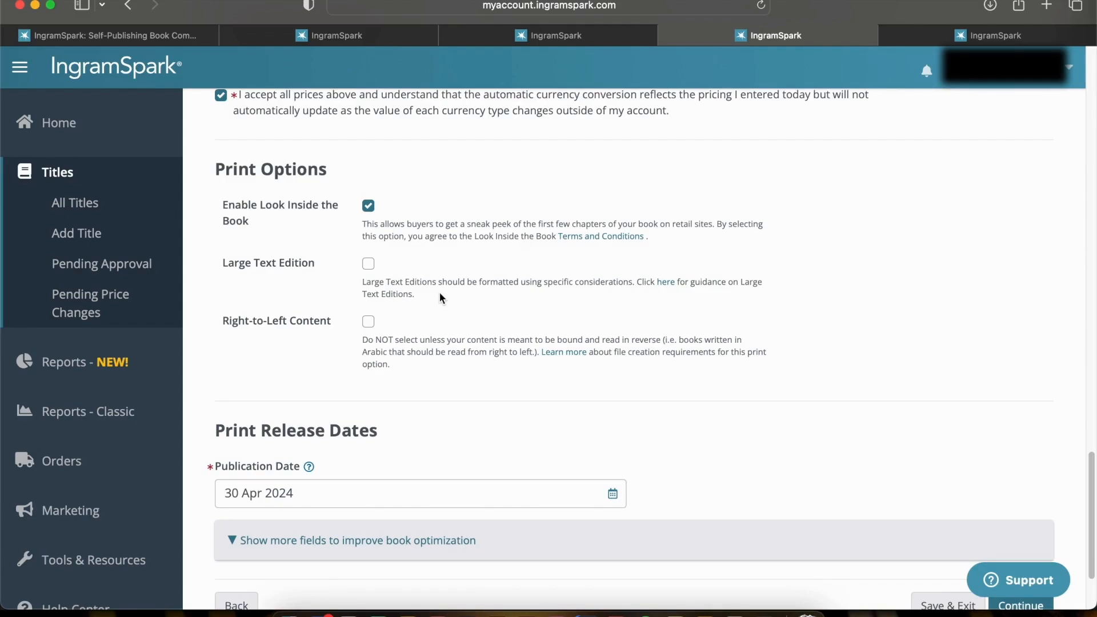
{"action": "scroll", "coordinate": [440, 296], "scroll_direction": "down", "scroll_amount": 4}
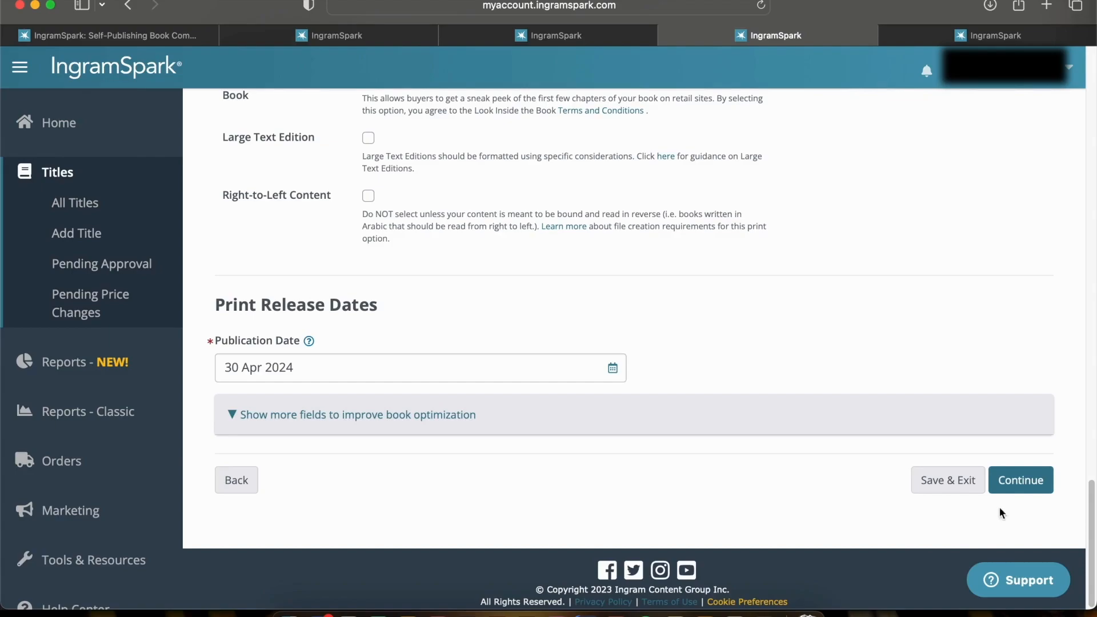
{"action": "left_click", "coordinate": [1015, 484]}
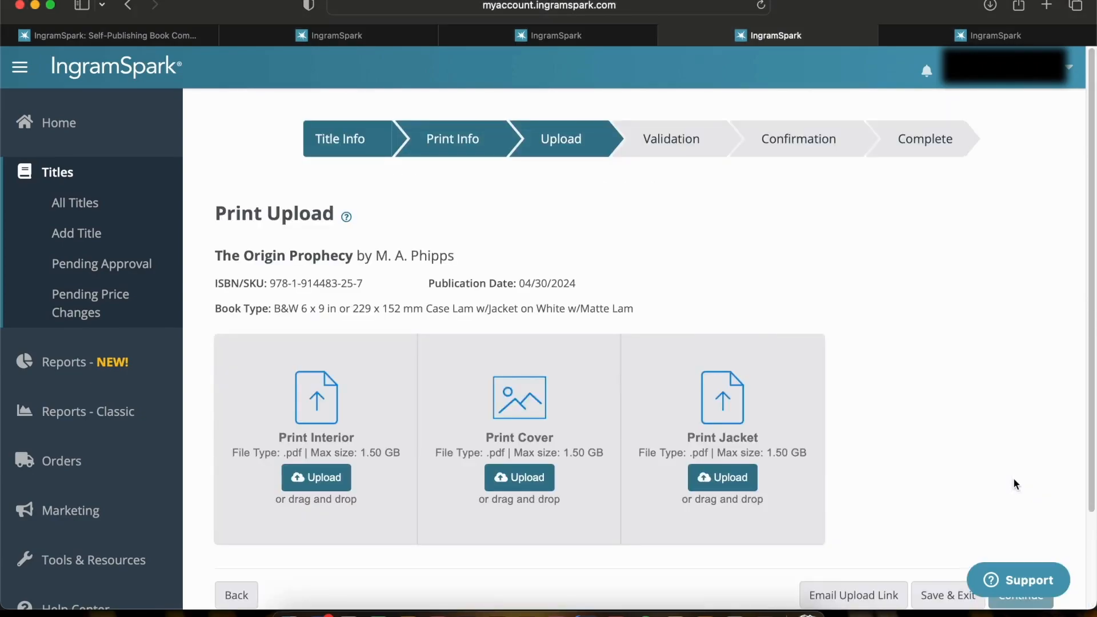
{"action": "scroll", "coordinate": [1014, 479], "scroll_direction": "down", "scroll_amount": 2}
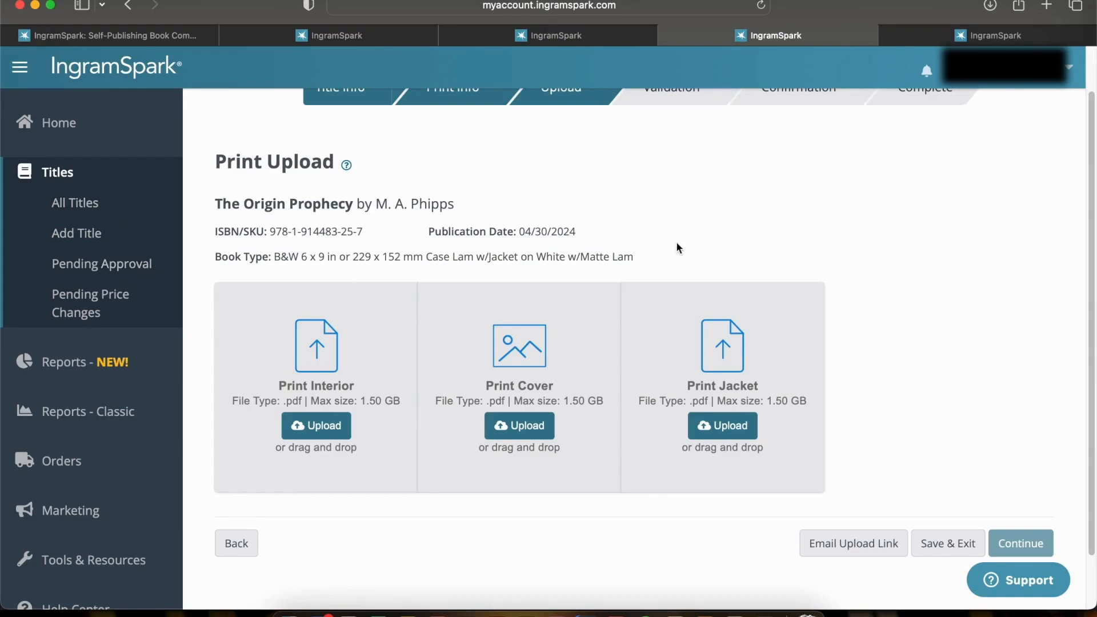
Check the page of titles pending approval and look through the list of all titles
{"action": "left_click", "coordinate": [149, 268]}
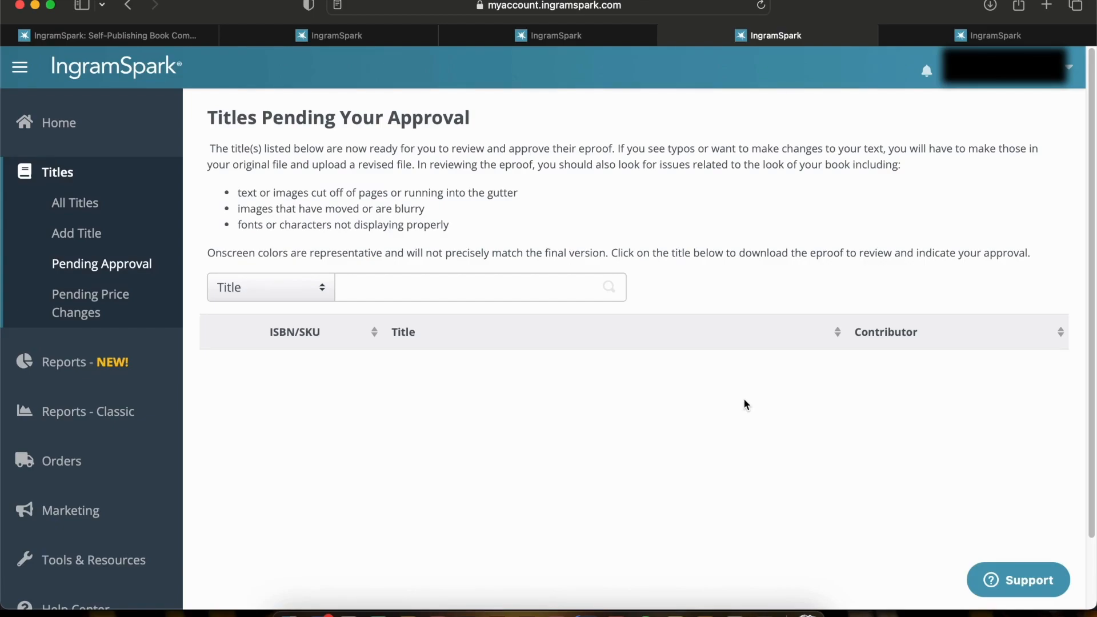
{"action": "mouse_move", "coordinate": [919, 36]}
{"action": "left_click", "coordinate": [903, 36]}
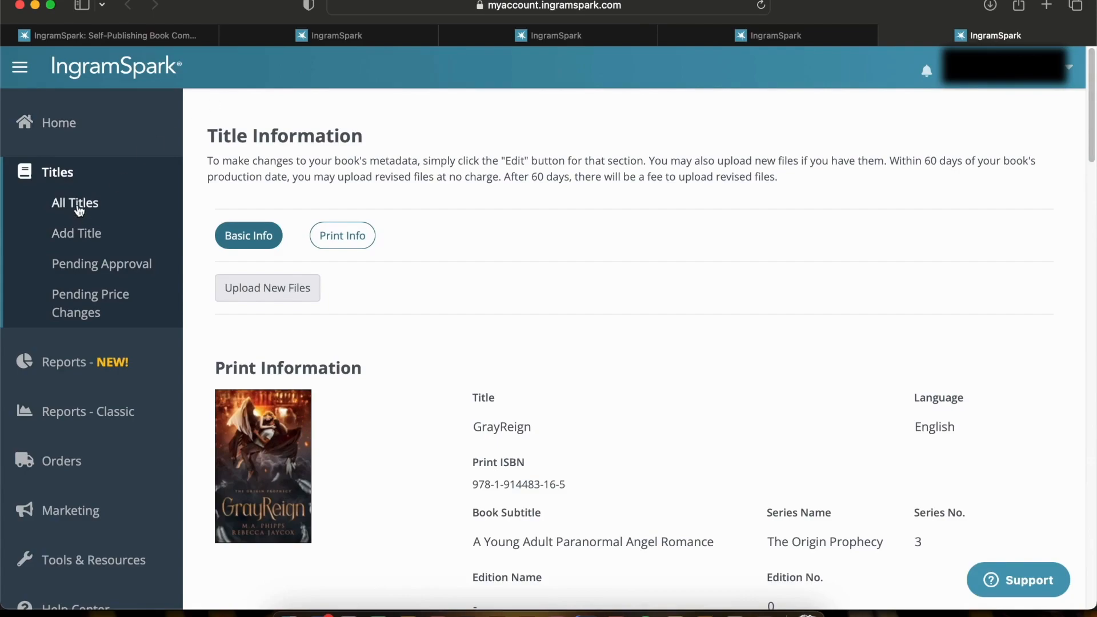
{"action": "key", "text": "super+2"}
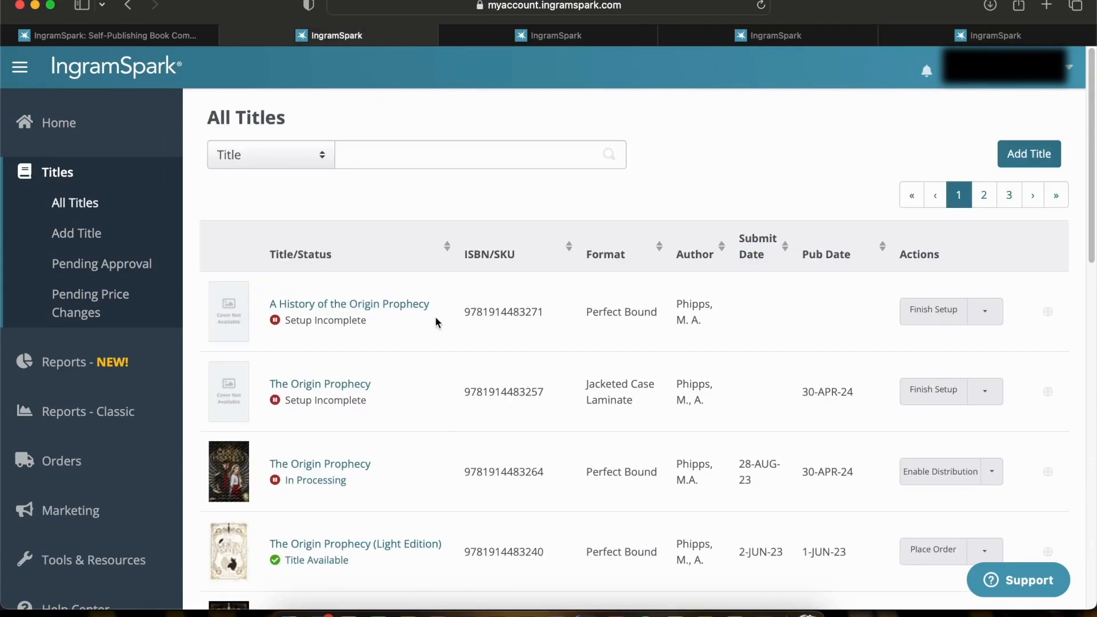
{"action": "scroll", "coordinate": [439, 443], "scroll_direction": "down", "scroll_amount": 10}
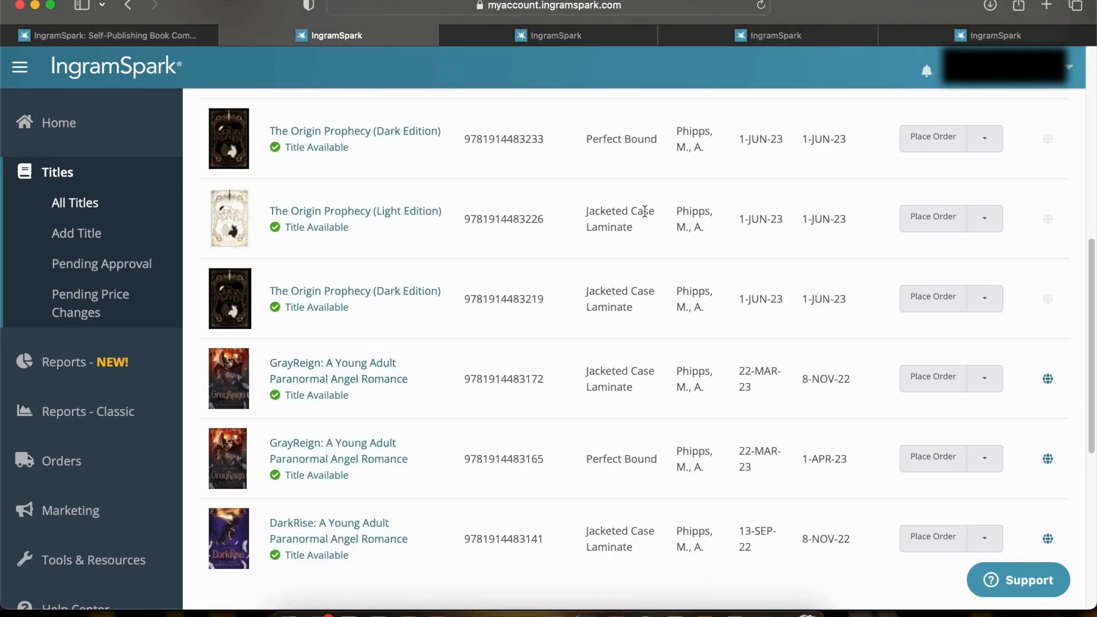
Return to GrayReign's title information and review its basic details, contributors and categories
{"action": "key", "text": "super+5"}
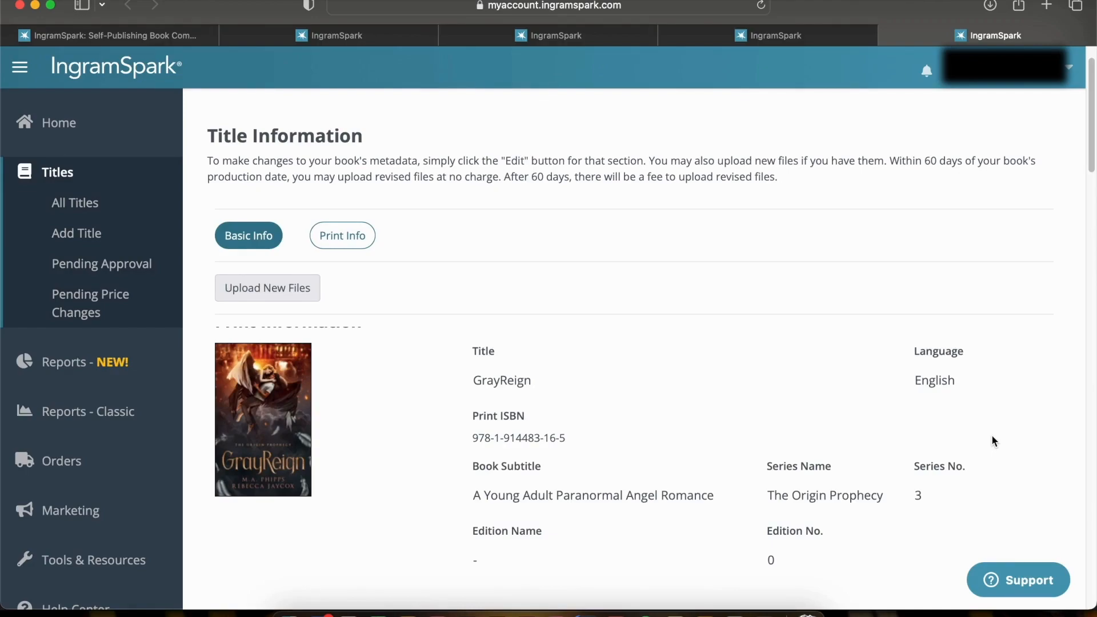
{"action": "scroll", "coordinate": [991, 441], "scroll_direction": "down", "scroll_amount": 6}
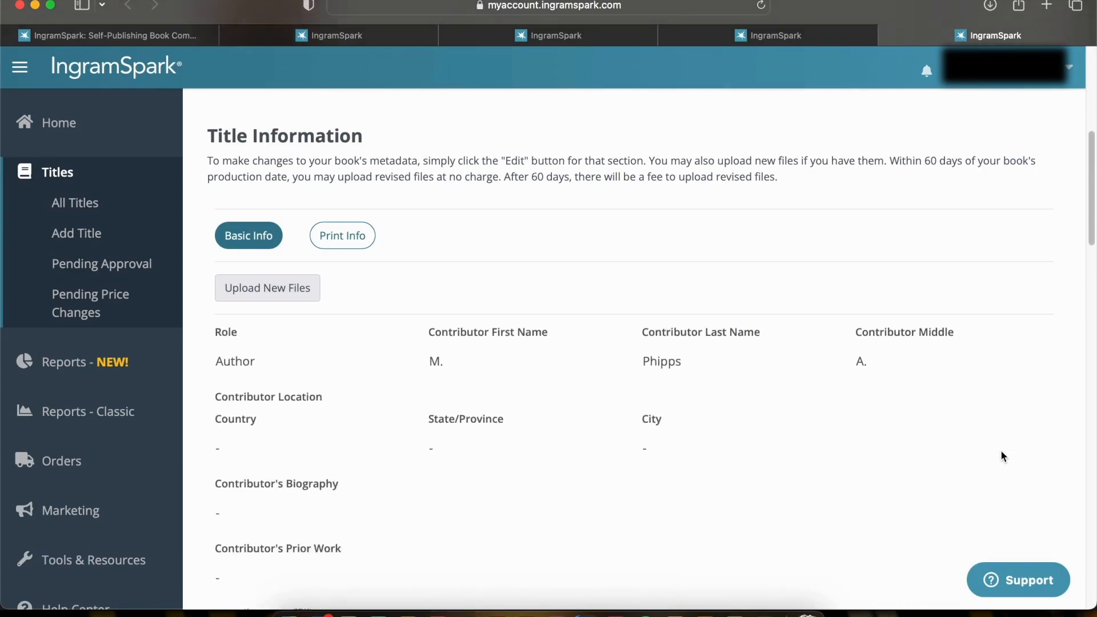
{"action": "scroll", "coordinate": [1001, 453], "scroll_direction": "down", "scroll_amount": 10}
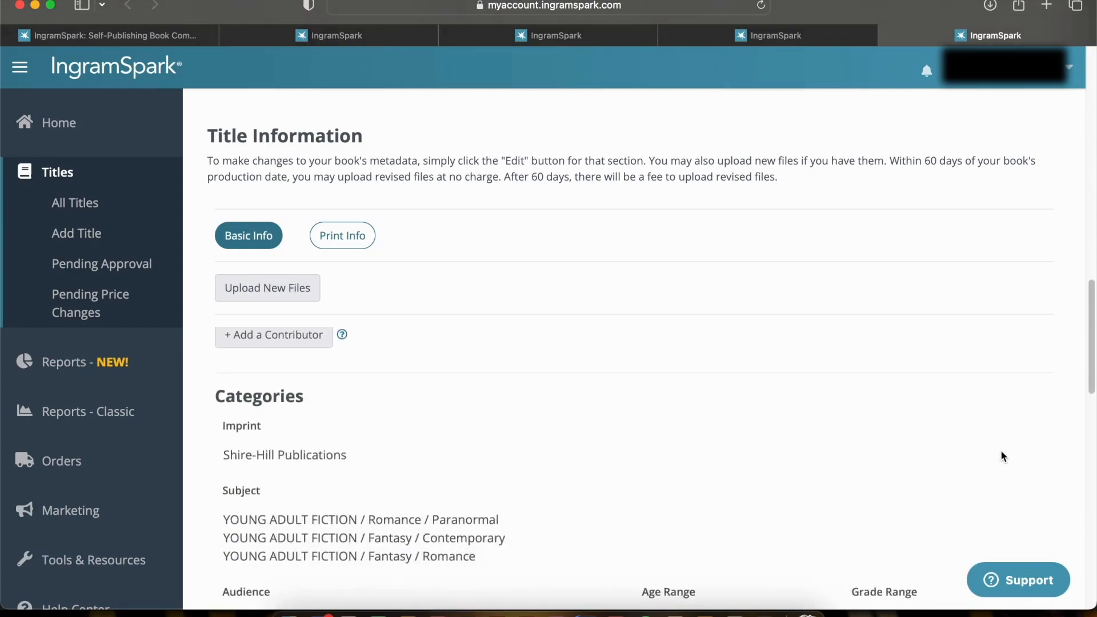
{"action": "scroll", "coordinate": [1001, 456], "scroll_direction": "down", "scroll_amount": 12}
{"action": "scroll", "coordinate": [1001, 458], "scroll_direction": "down", "scroll_amount": 3}
{"action": "scroll", "coordinate": [1001, 458], "scroll_direction": "up", "scroll_amount": 15}
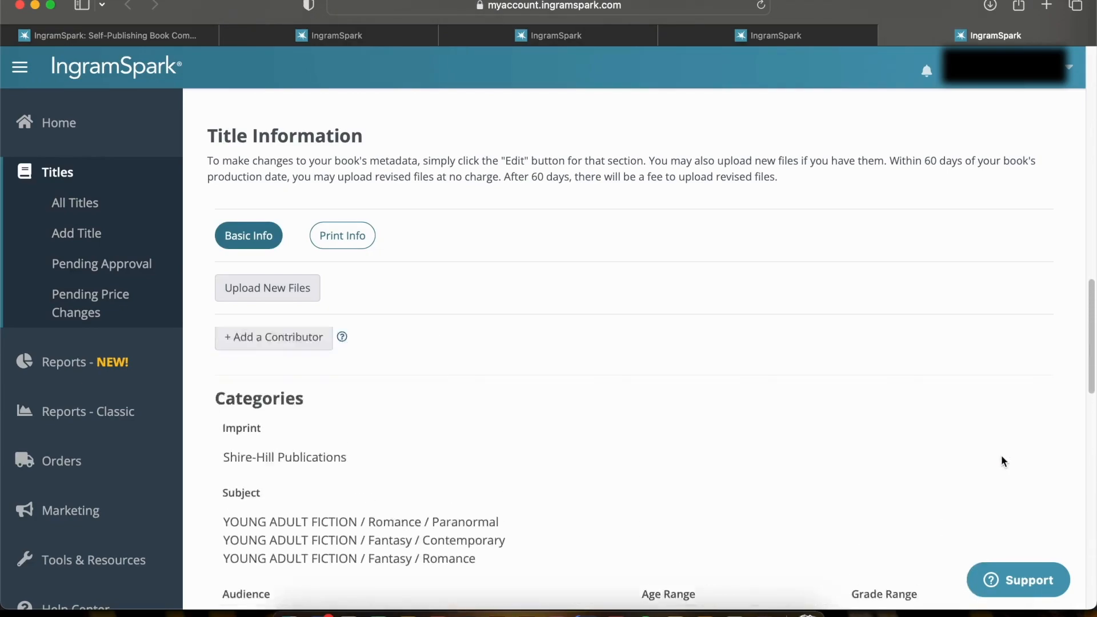
{"action": "scroll", "coordinate": [1000, 456], "scroll_direction": "up", "scroll_amount": 10}
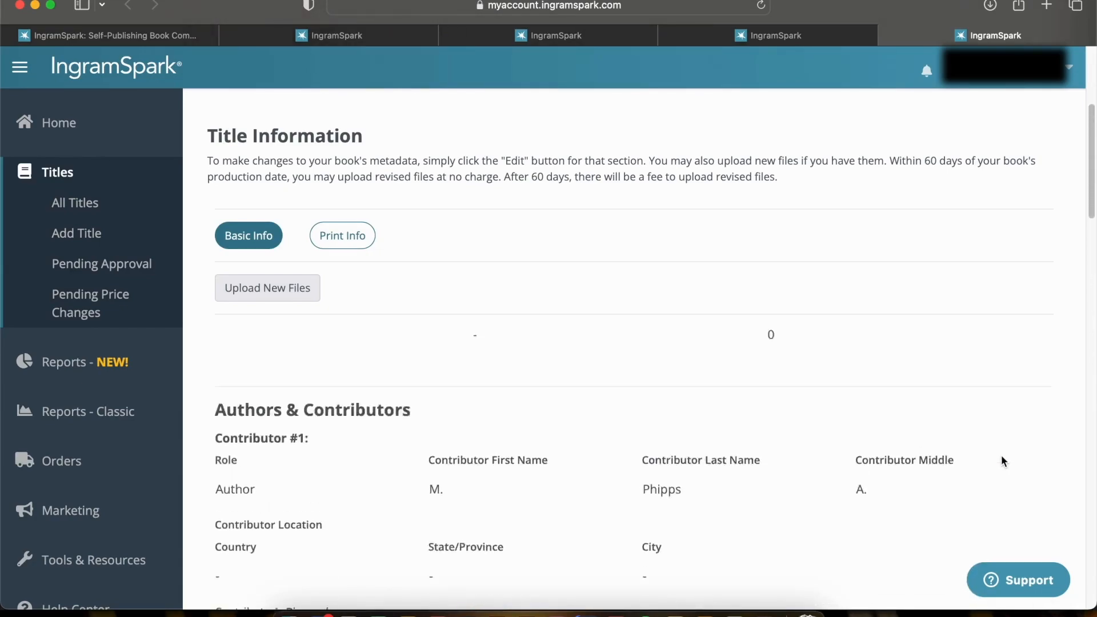
Read GrayReign's full description and short description down to the review quotes
{"action": "scroll", "coordinate": [1001, 458], "scroll_direction": "down", "scroll_amount": 10}
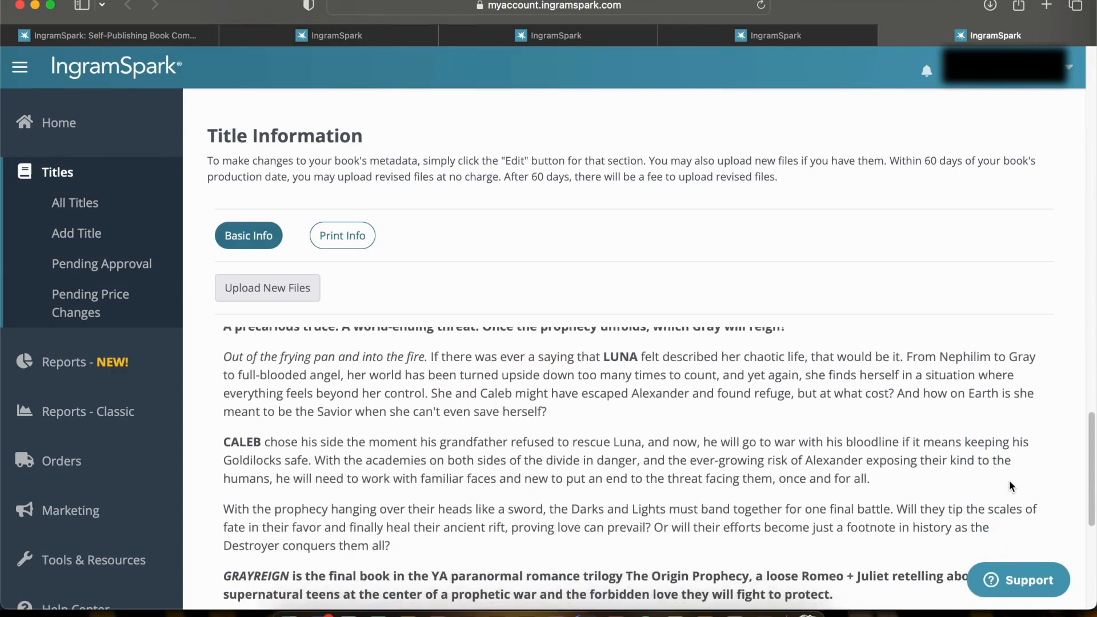
{"action": "scroll", "coordinate": [1009, 479], "scroll_direction": "down", "scroll_amount": 1}
{"action": "scroll", "coordinate": [1077, 442], "scroll_direction": "down", "scroll_amount": 3}
{"action": "scroll", "coordinate": [1077, 442], "scroll_direction": "up", "scroll_amount": 7}
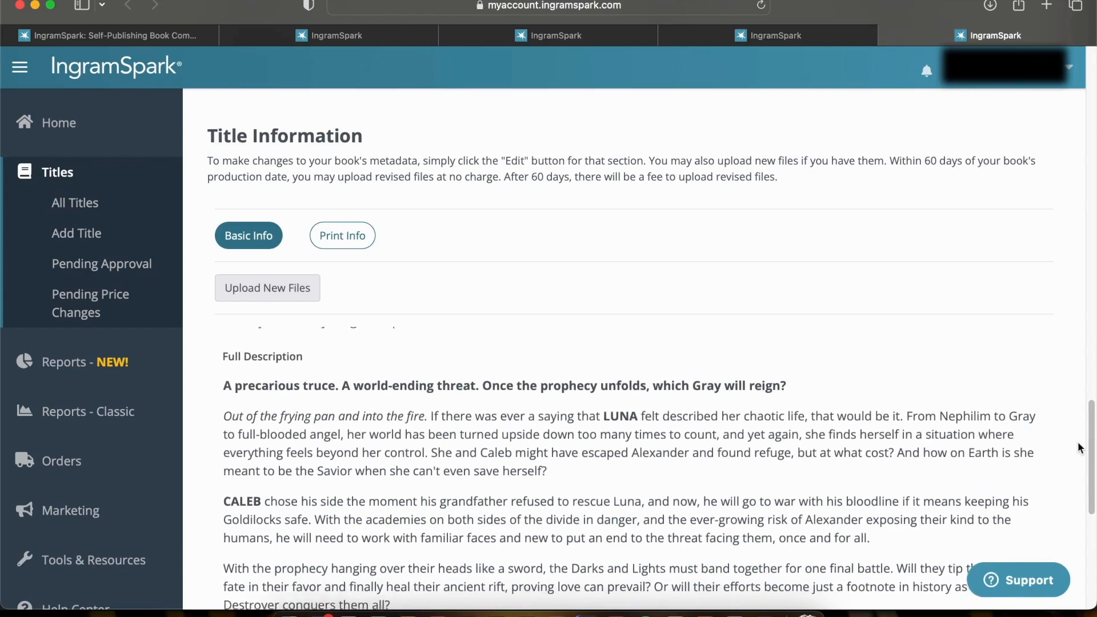
{"action": "scroll", "coordinate": [1077, 440], "scroll_direction": "down", "scroll_amount": 2}
{"action": "scroll", "coordinate": [1077, 441], "scroll_direction": "down", "scroll_amount": 8}
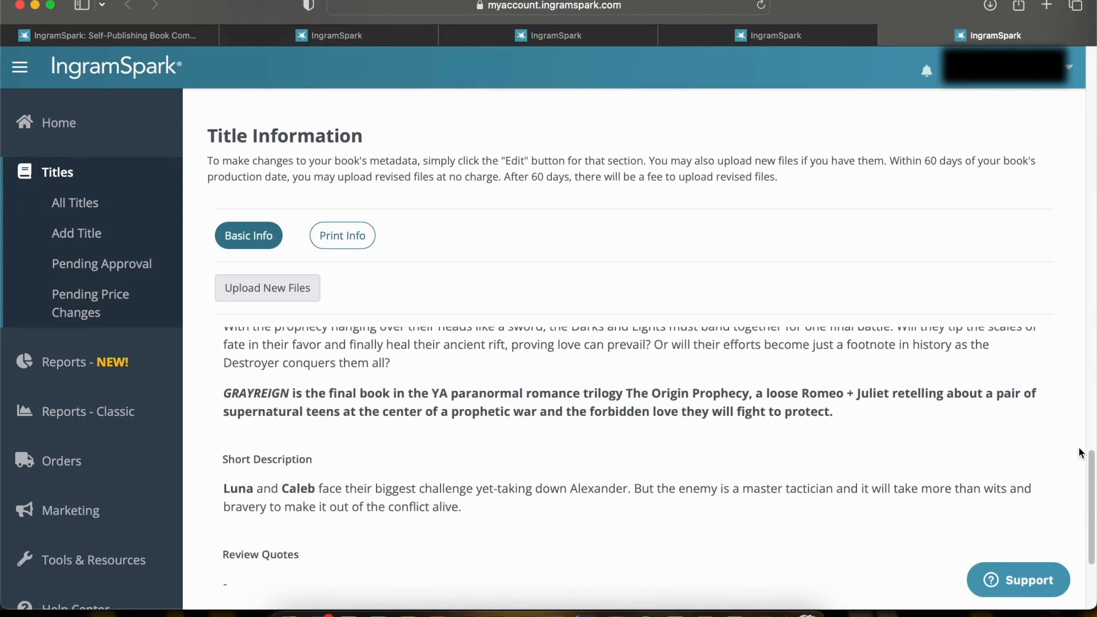
Open GrayReign's Print Info and review its distribution status and print specifications down to the print pricing
{"action": "left_click", "coordinate": [368, 239]}
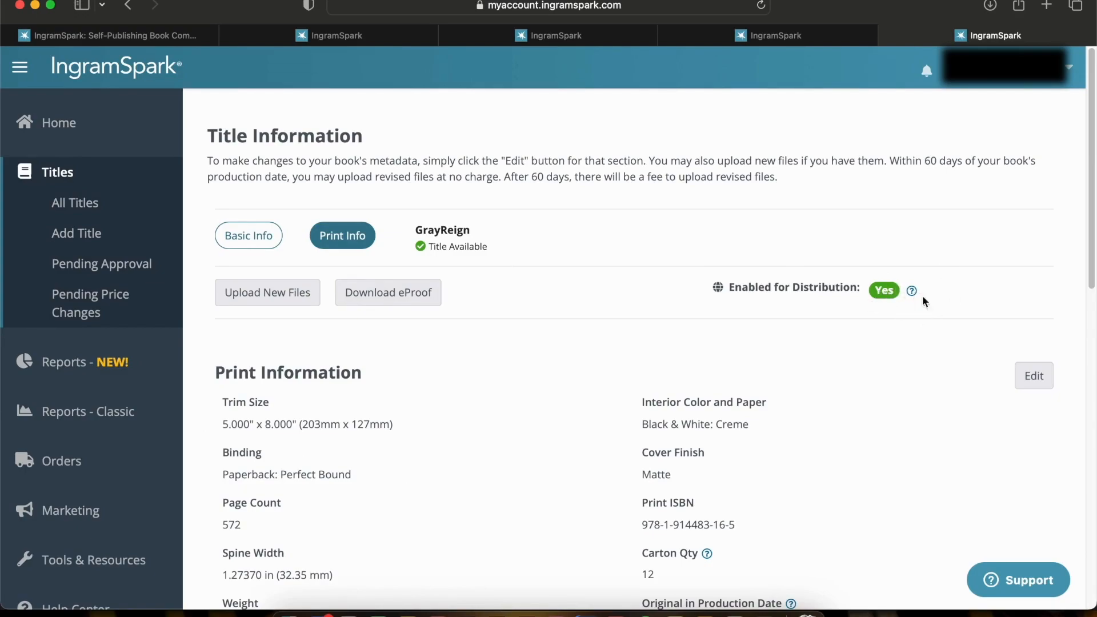
{"action": "scroll", "coordinate": [935, 338], "scroll_direction": "down", "scroll_amount": 2}
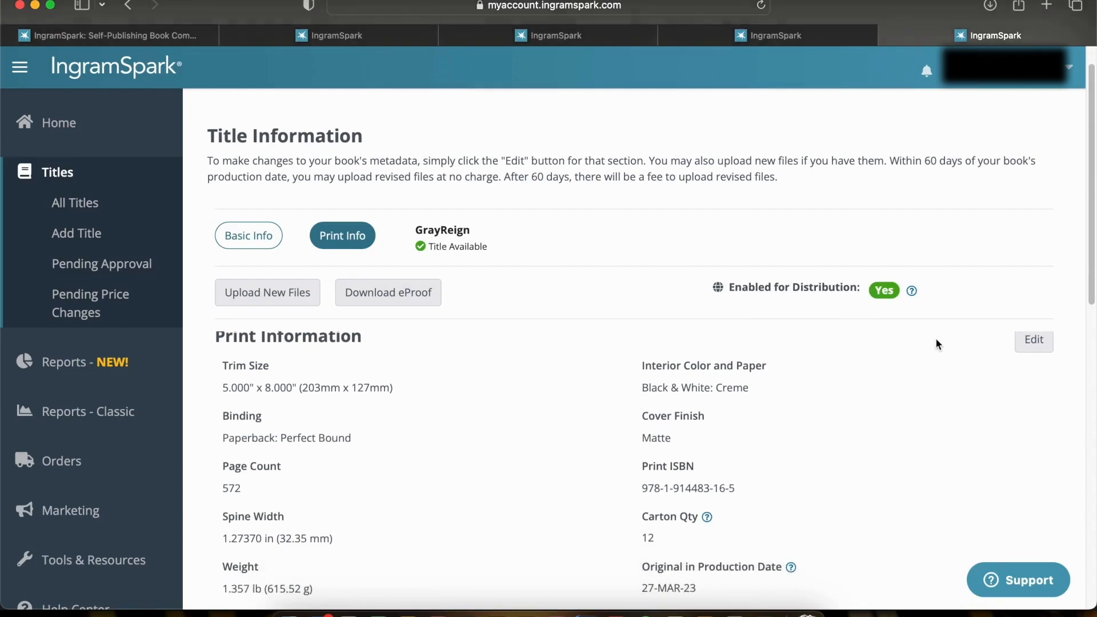
{"action": "scroll", "coordinate": [938, 348], "scroll_direction": "down", "scroll_amount": 8}
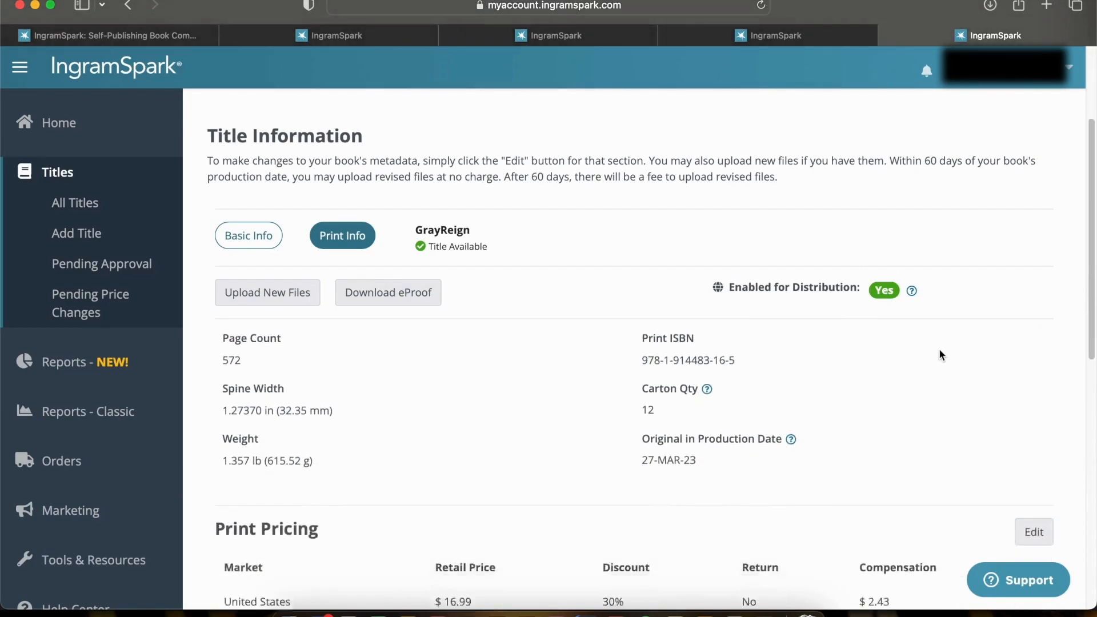